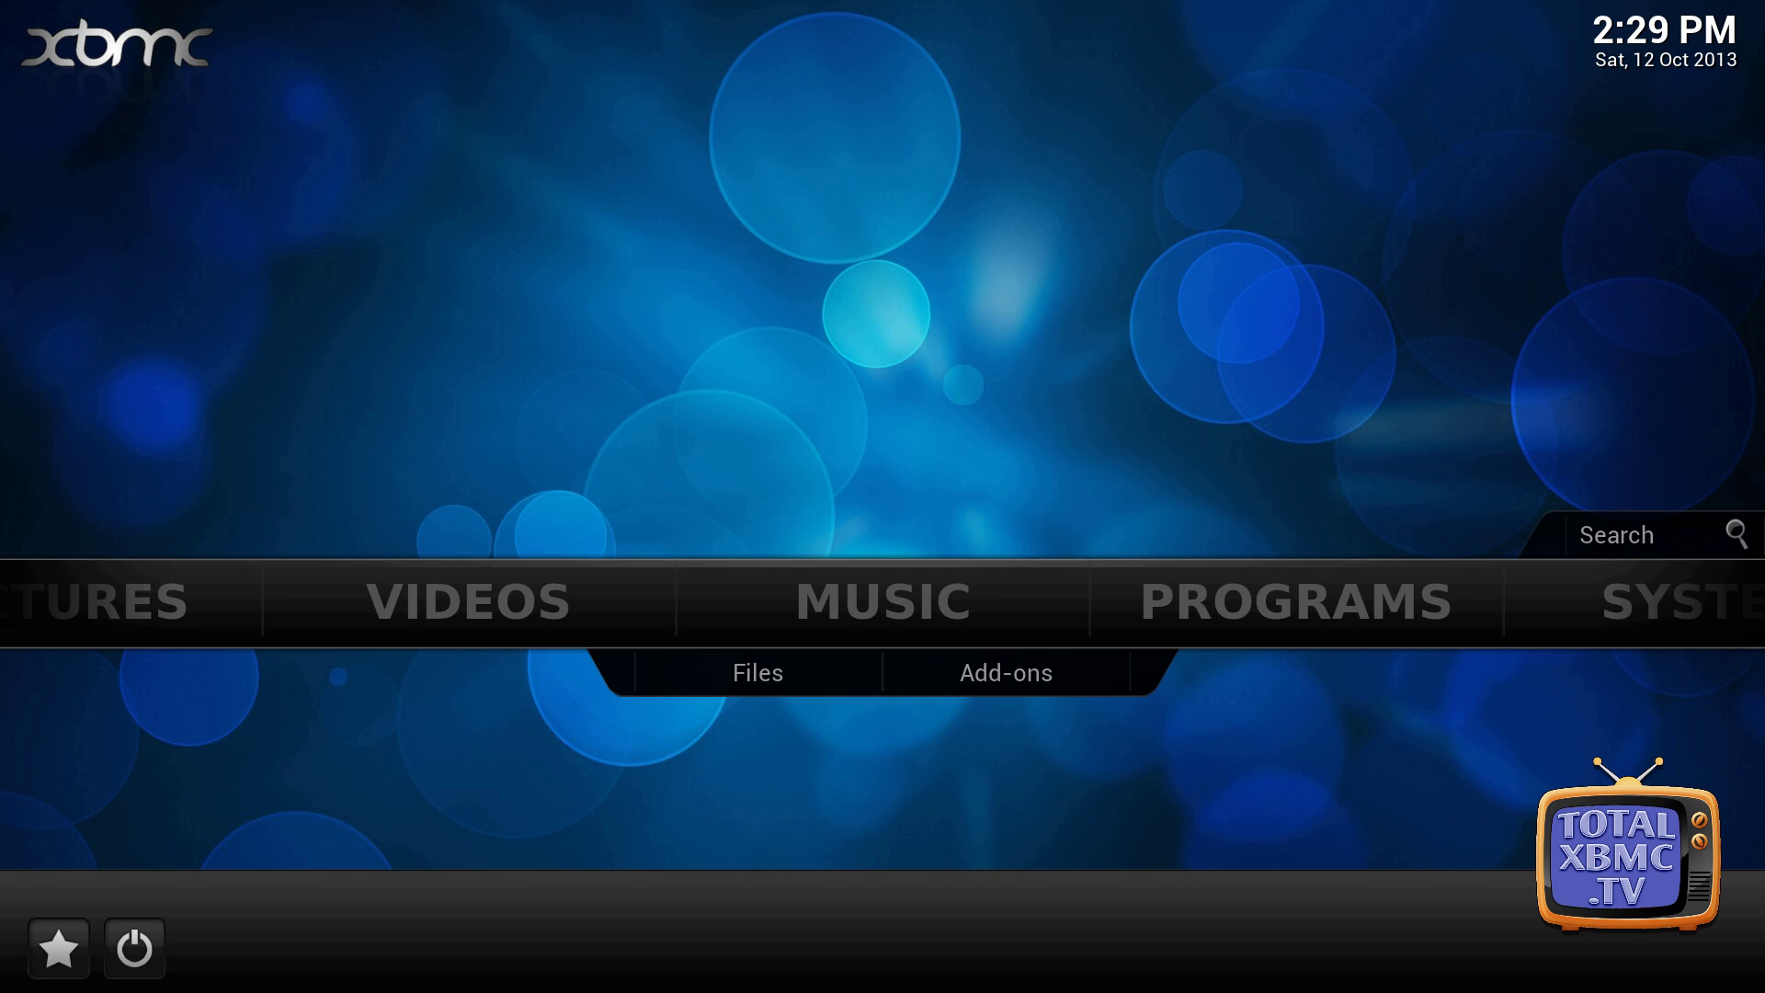
Open the System category in the XBMC settings.
{"action": "key", "text": "Right"}
{"action": "key", "text": "Right"}
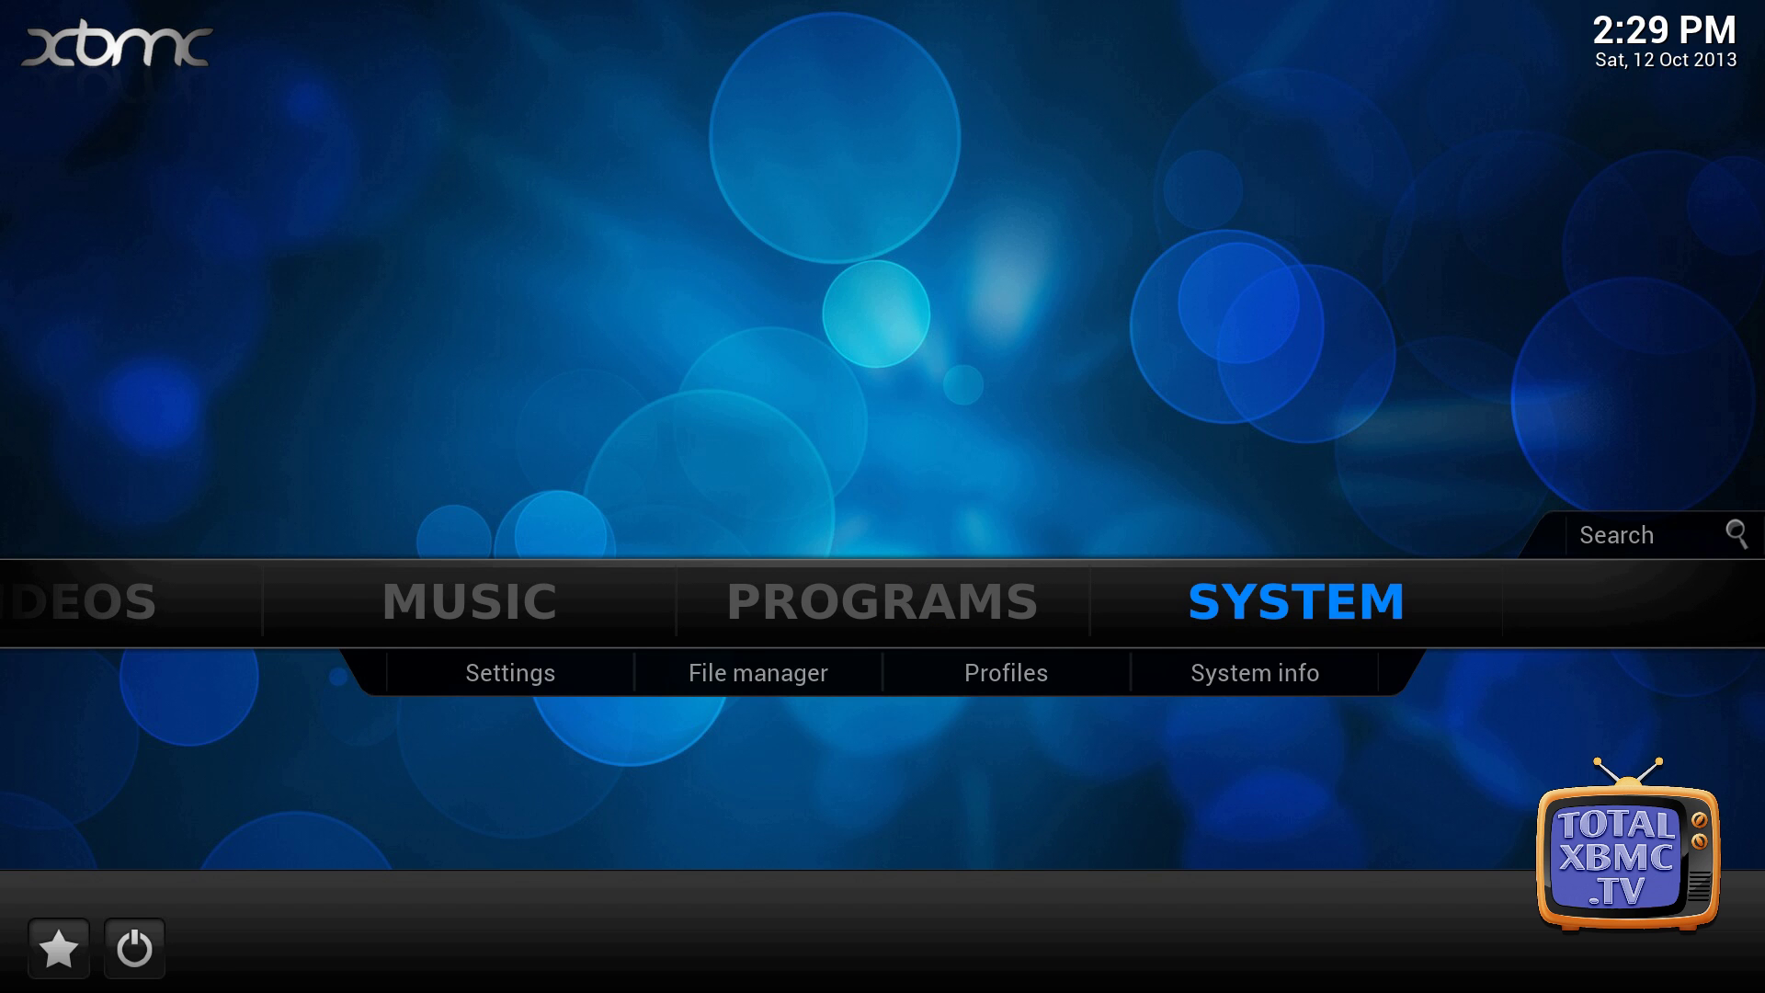
{"action": "key", "text": "Return"}
{"action": "key", "text": "Up"}
{"action": "key", "text": "Up"}
{"action": "key", "text": "Down"}
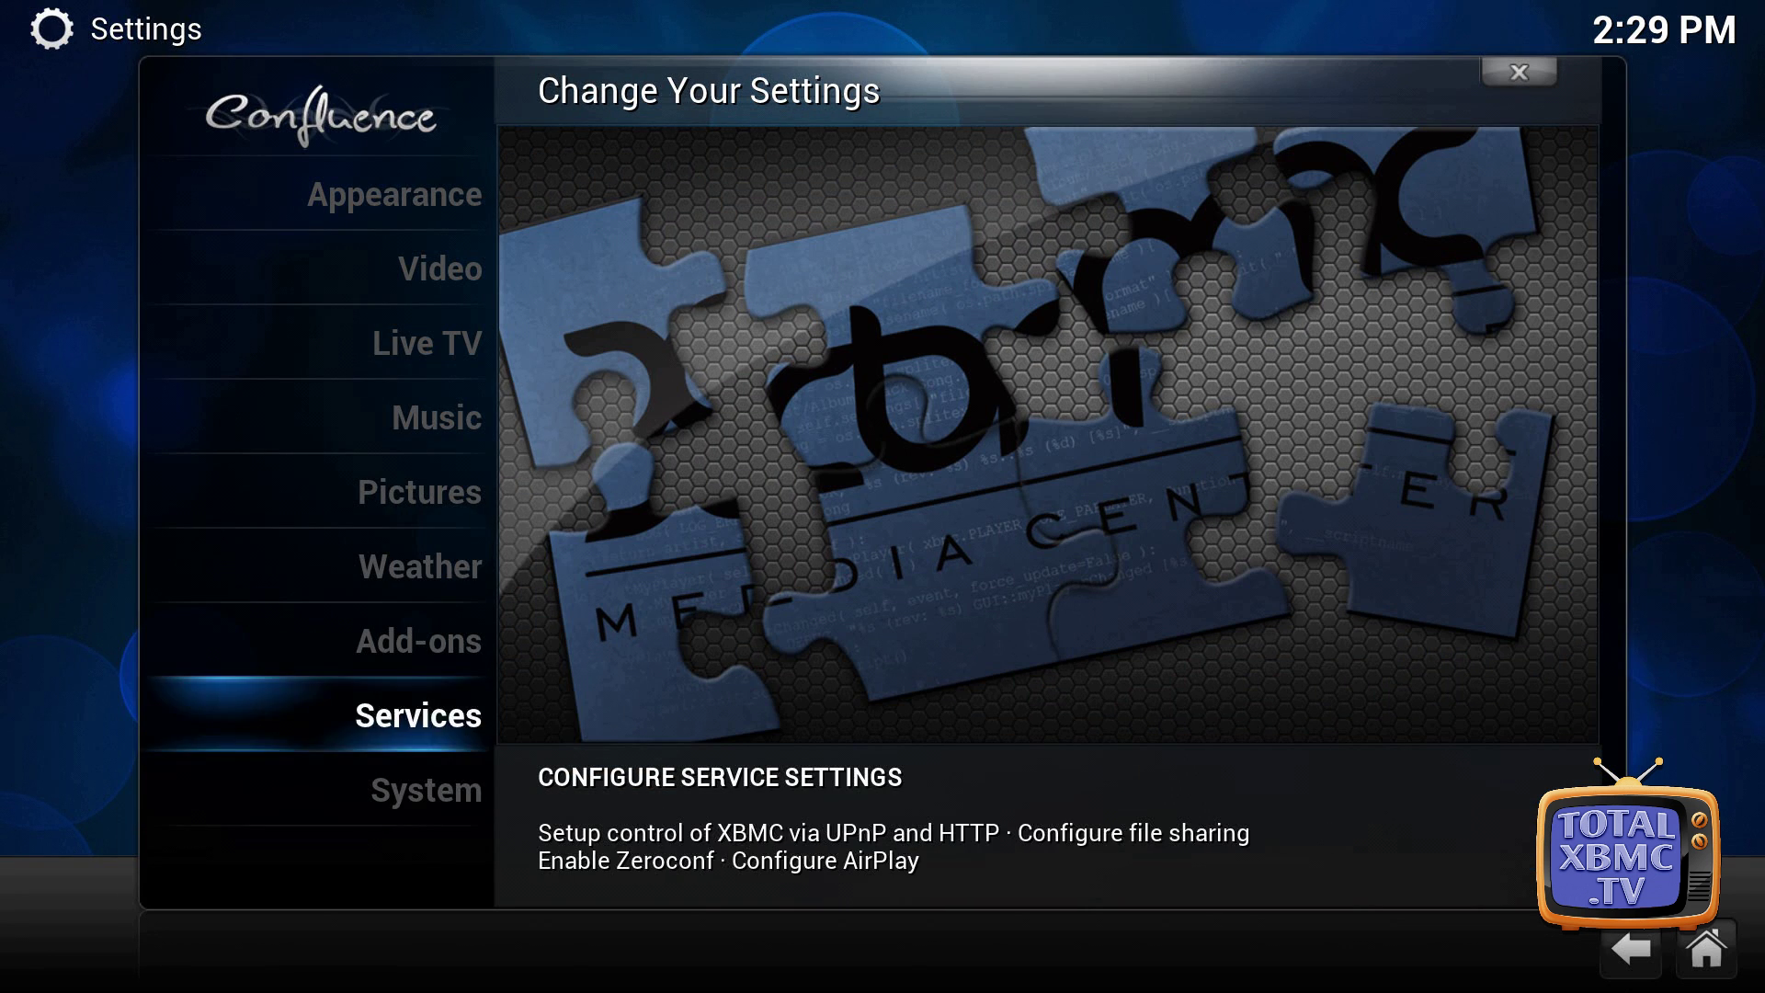
{"action": "key", "text": "Down"}
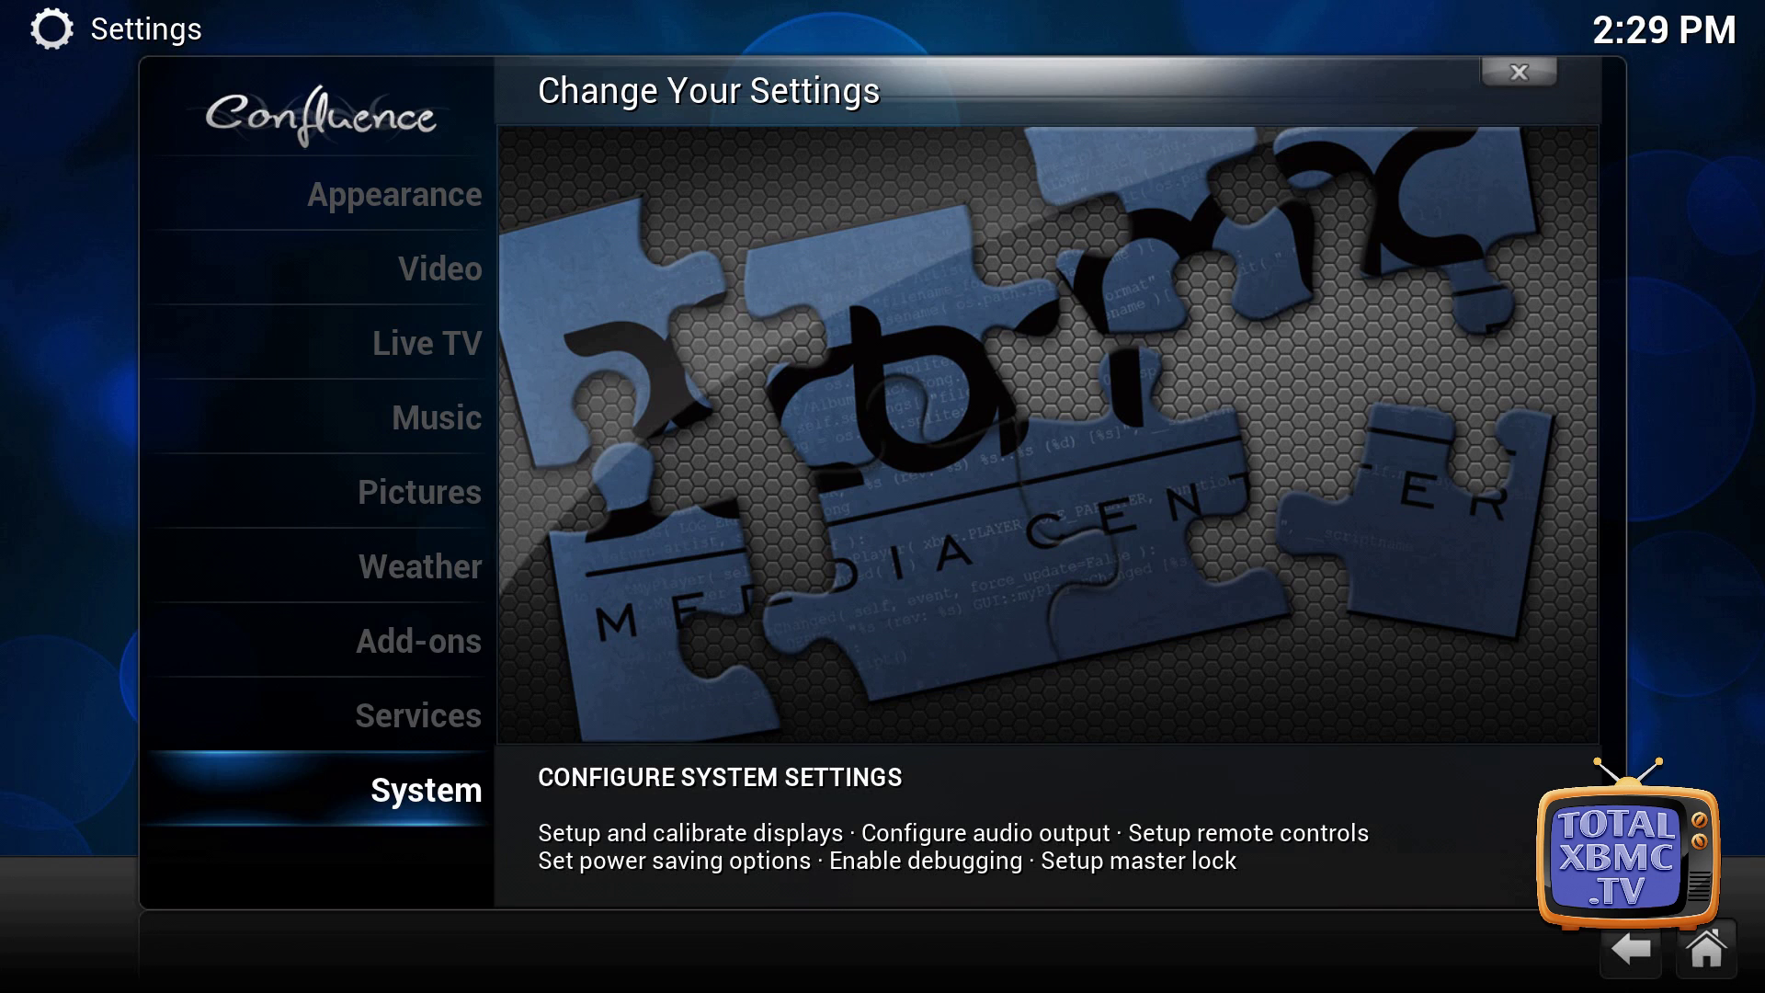
{"action": "key", "text": "Return"}
Enable debug logging in the Debugging section of the system settings.
{"action": "key", "text": "Down"}
{"action": "key", "text": "Down"}
{"action": "key", "text": "Down"}
{"action": "key", "text": "Down"}
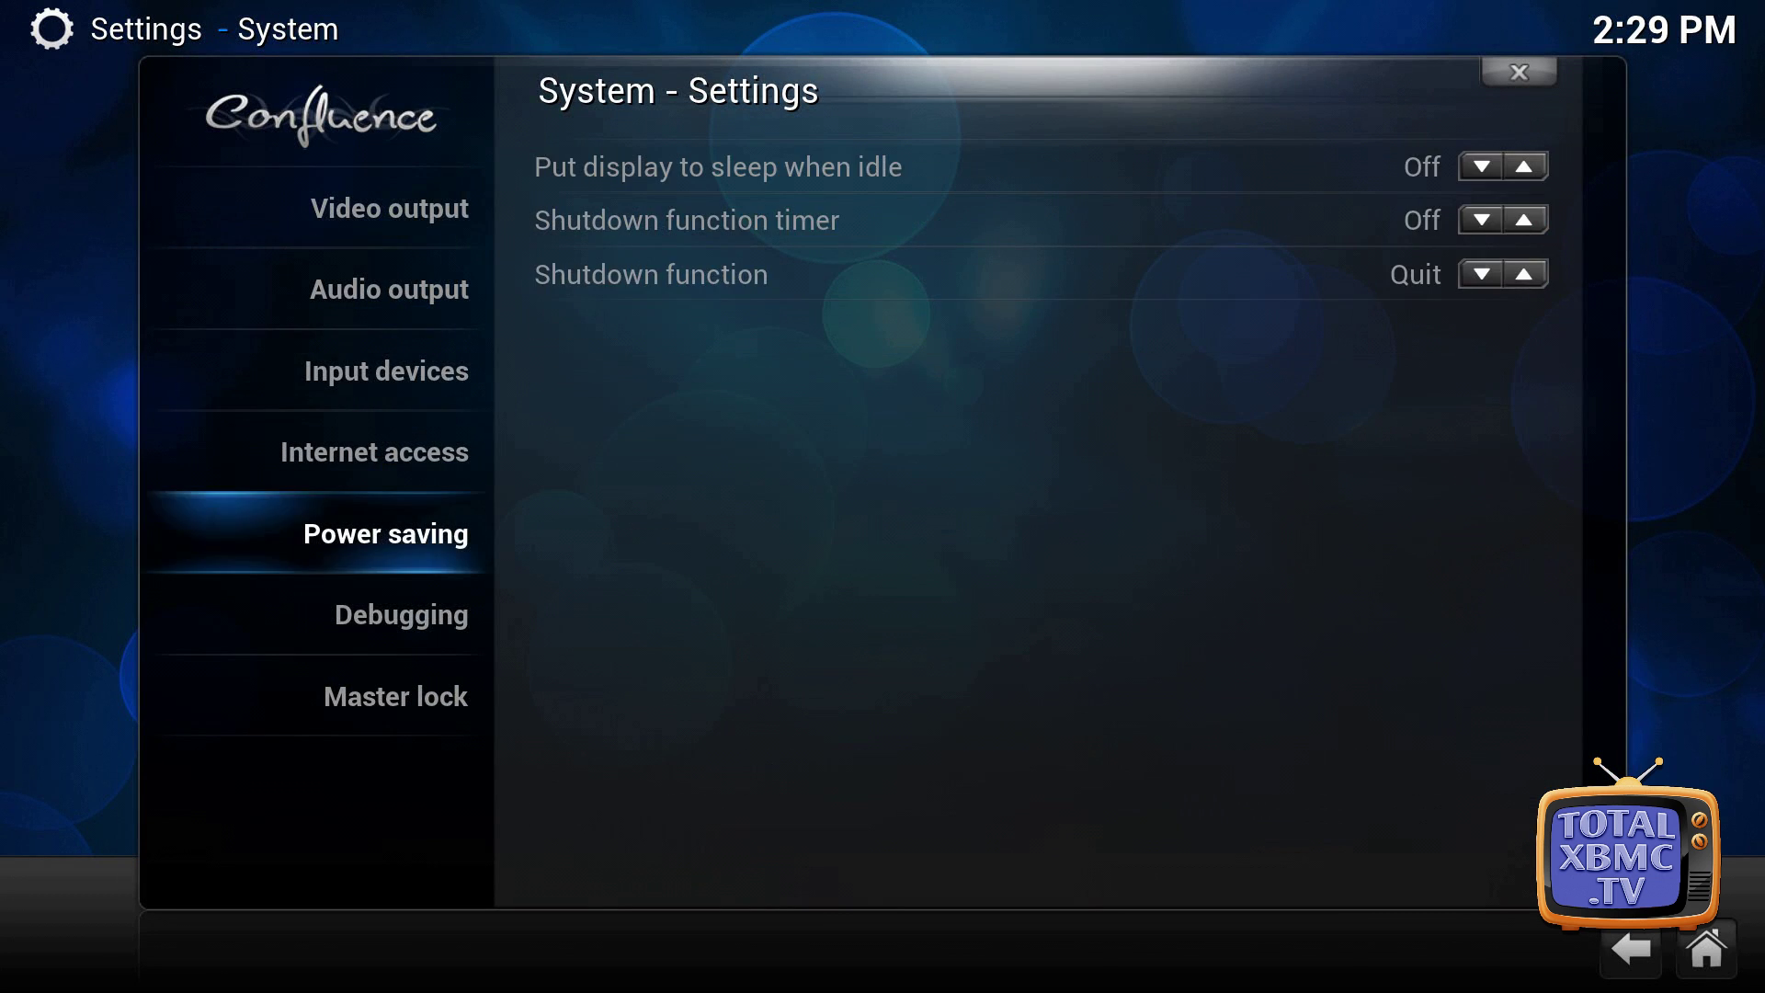
{"action": "key", "text": "Down"}
{"action": "key", "text": "Right"}
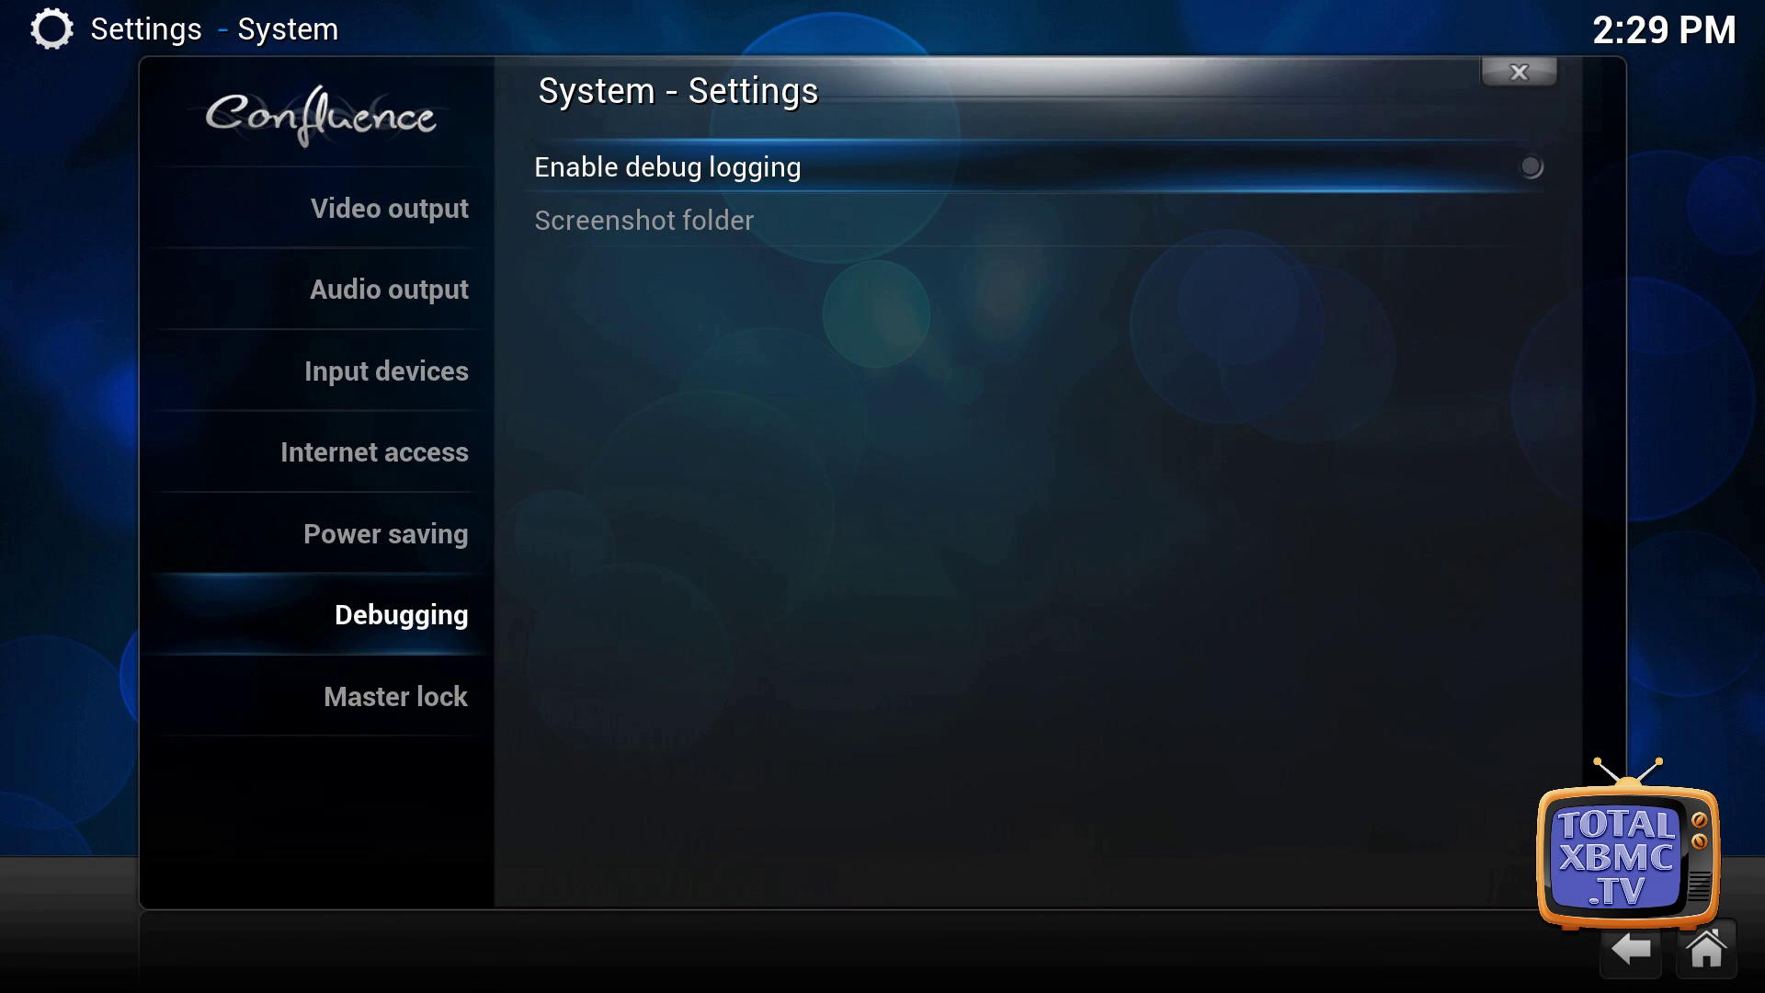
{"action": "key", "text": "Return"}
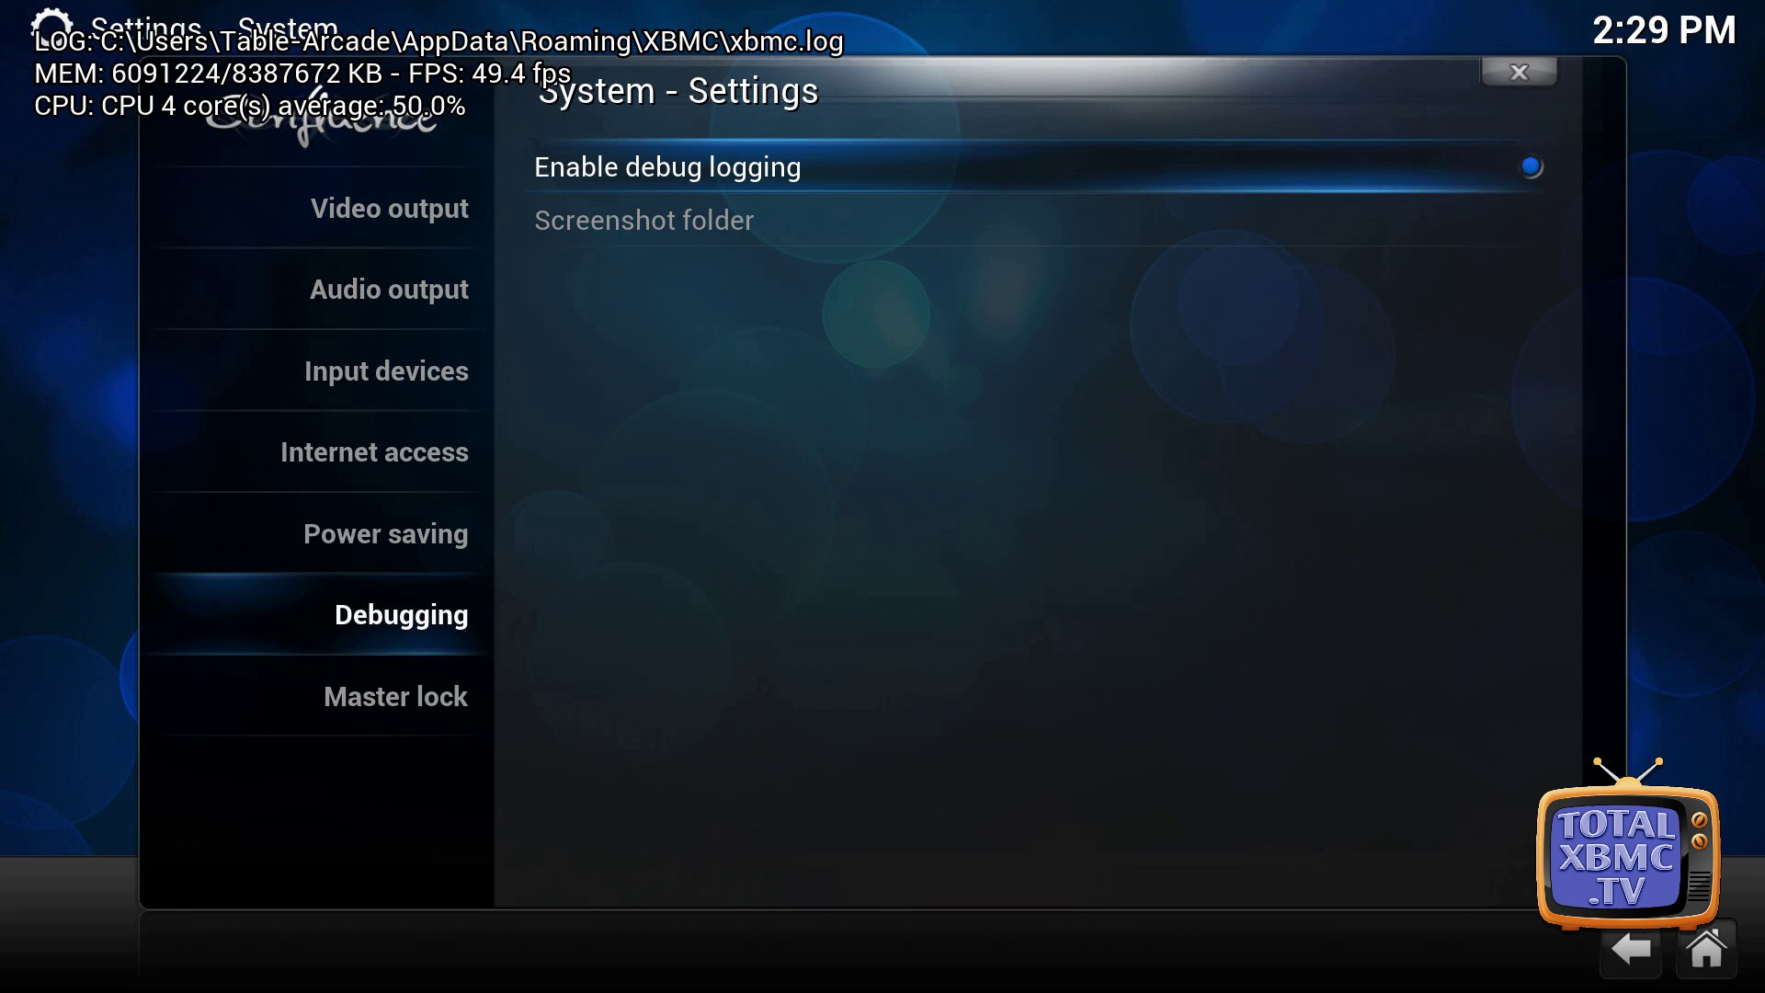
Leave the settings, exit XBMC and launch it again from Windows.
{"action": "key", "text": "Escape"}
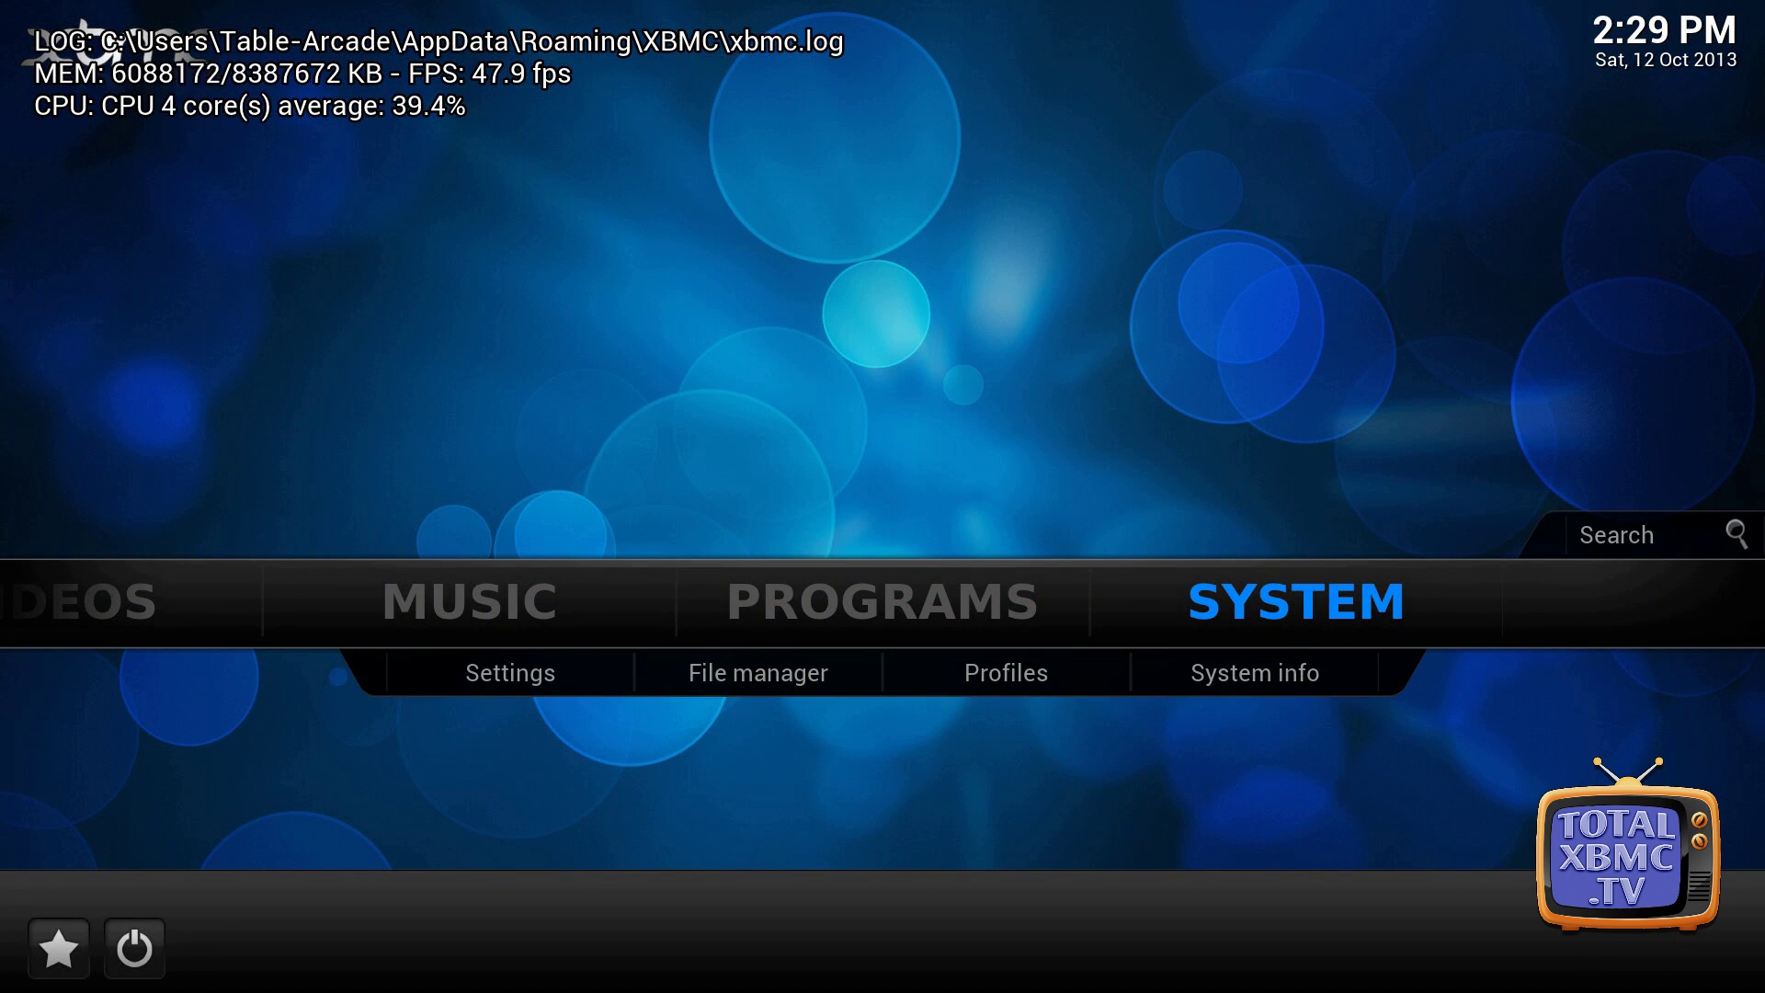
{"action": "key", "text": "Down"}
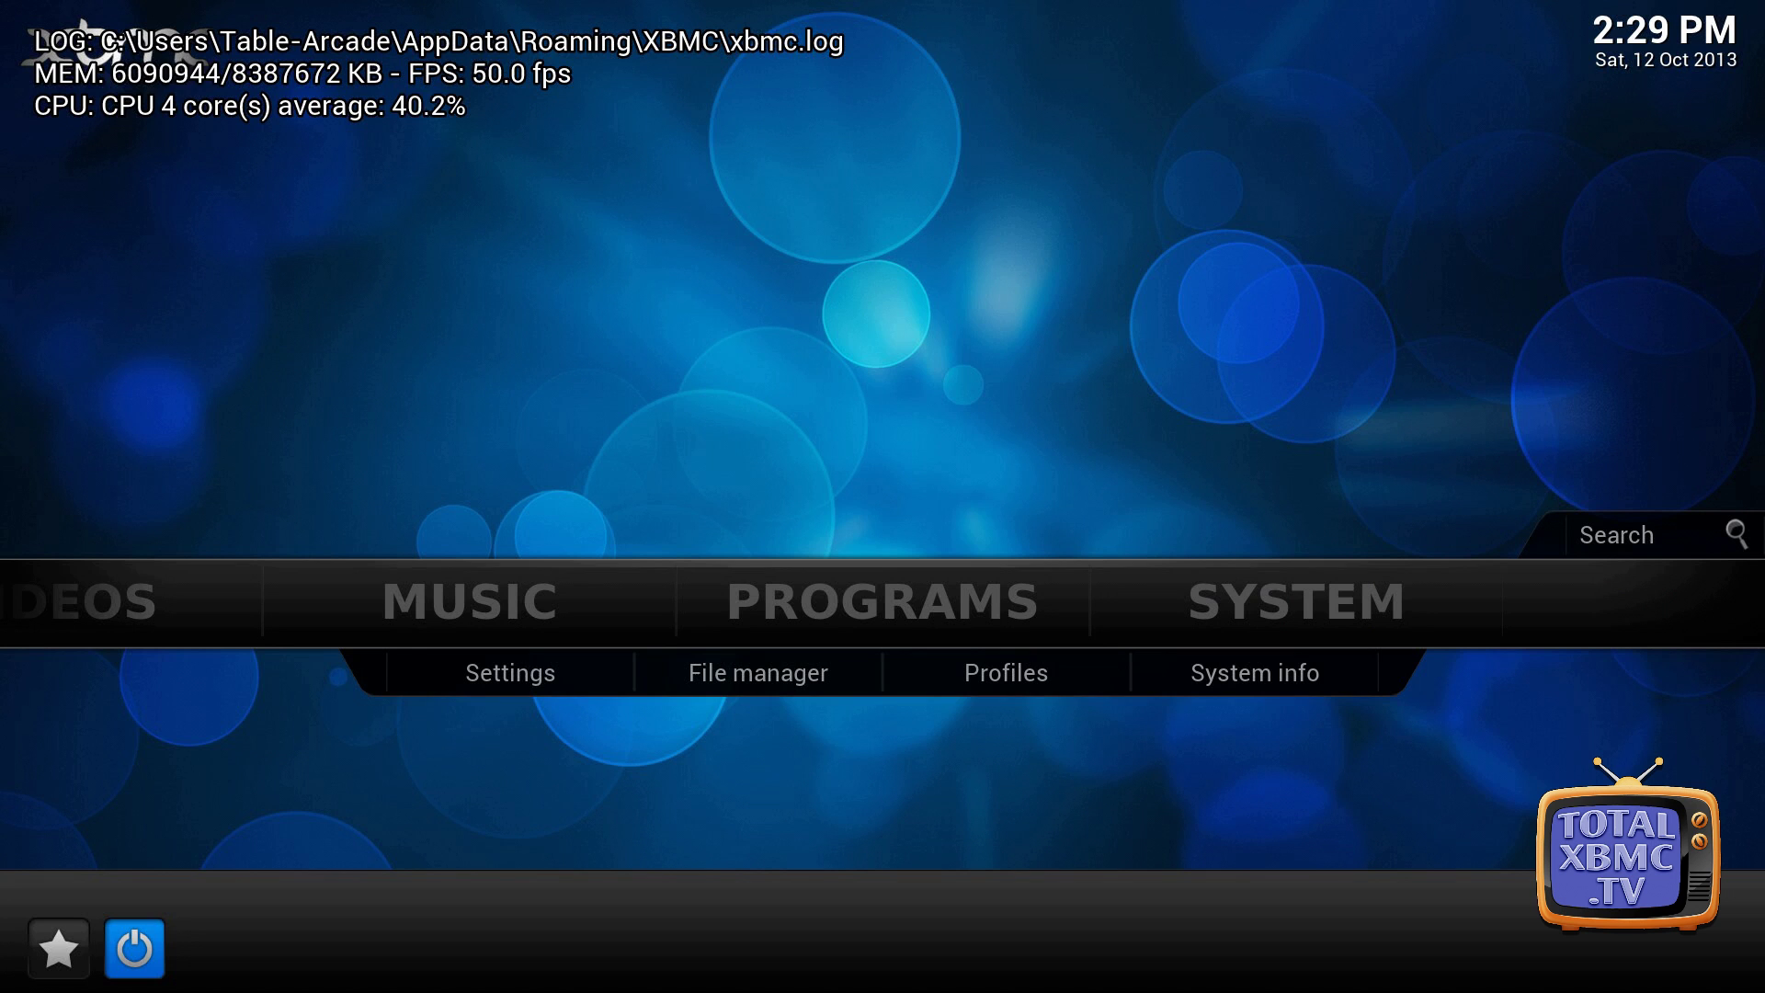
{"action": "key", "text": "Return"}
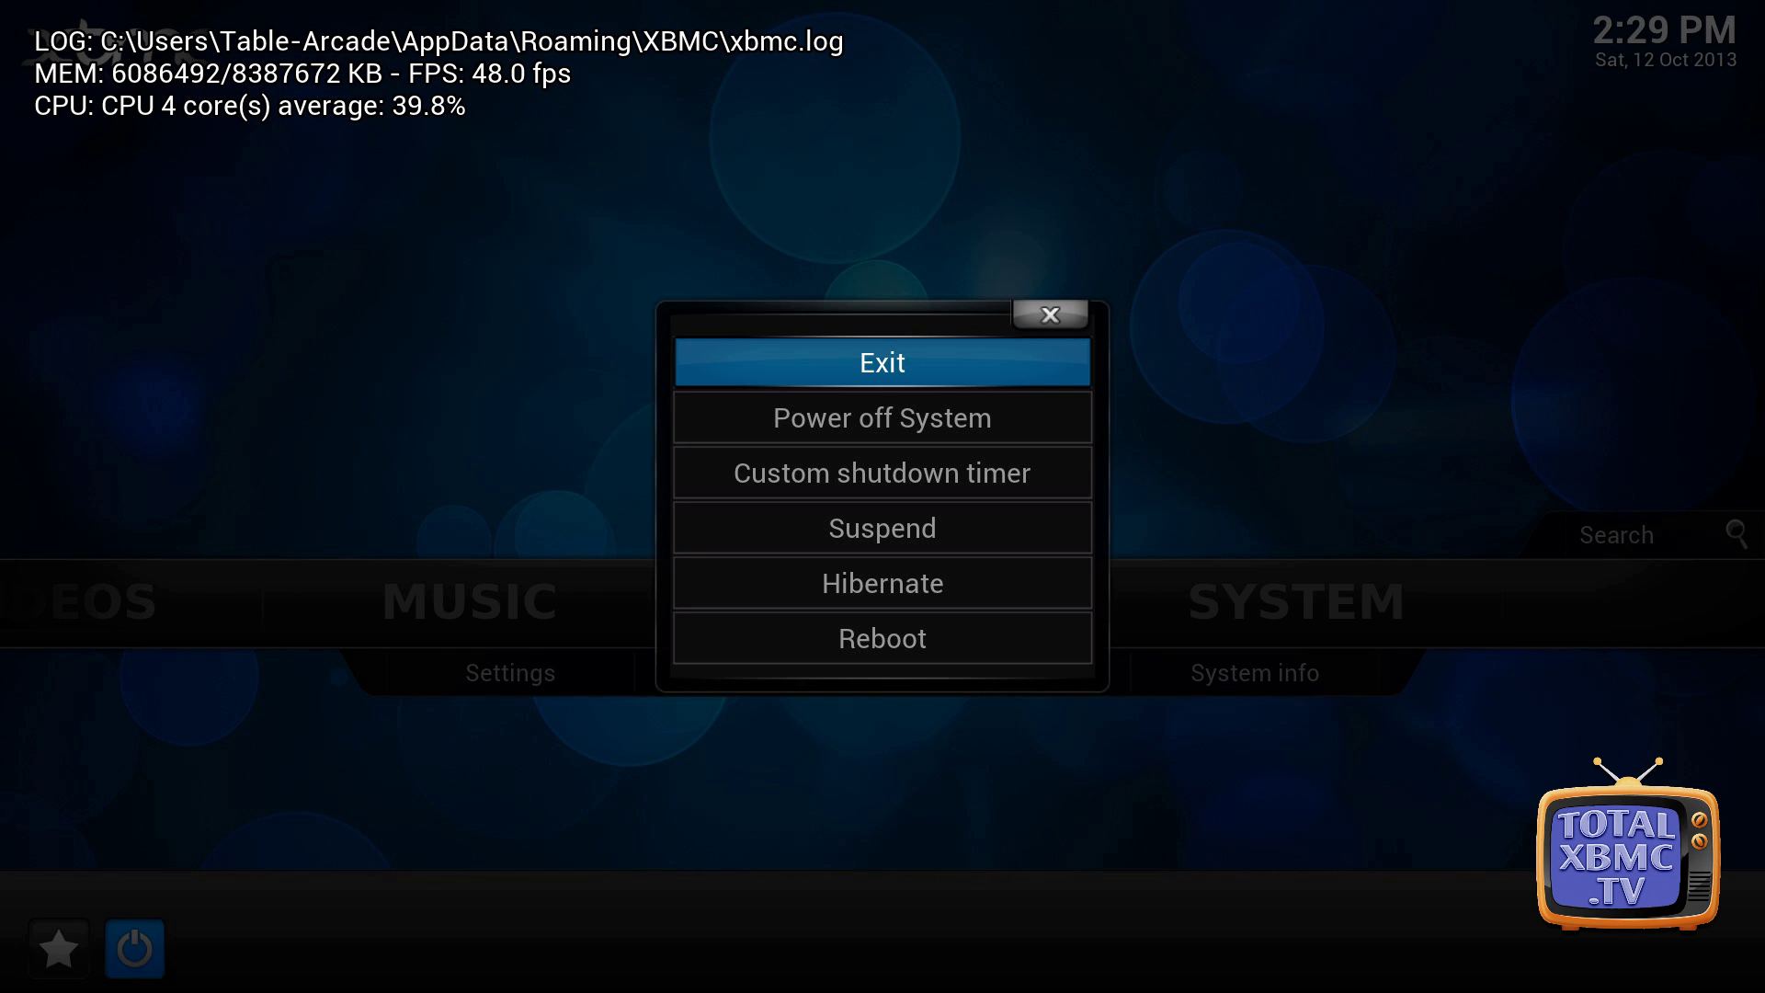
{"action": "key", "text": "Return"}
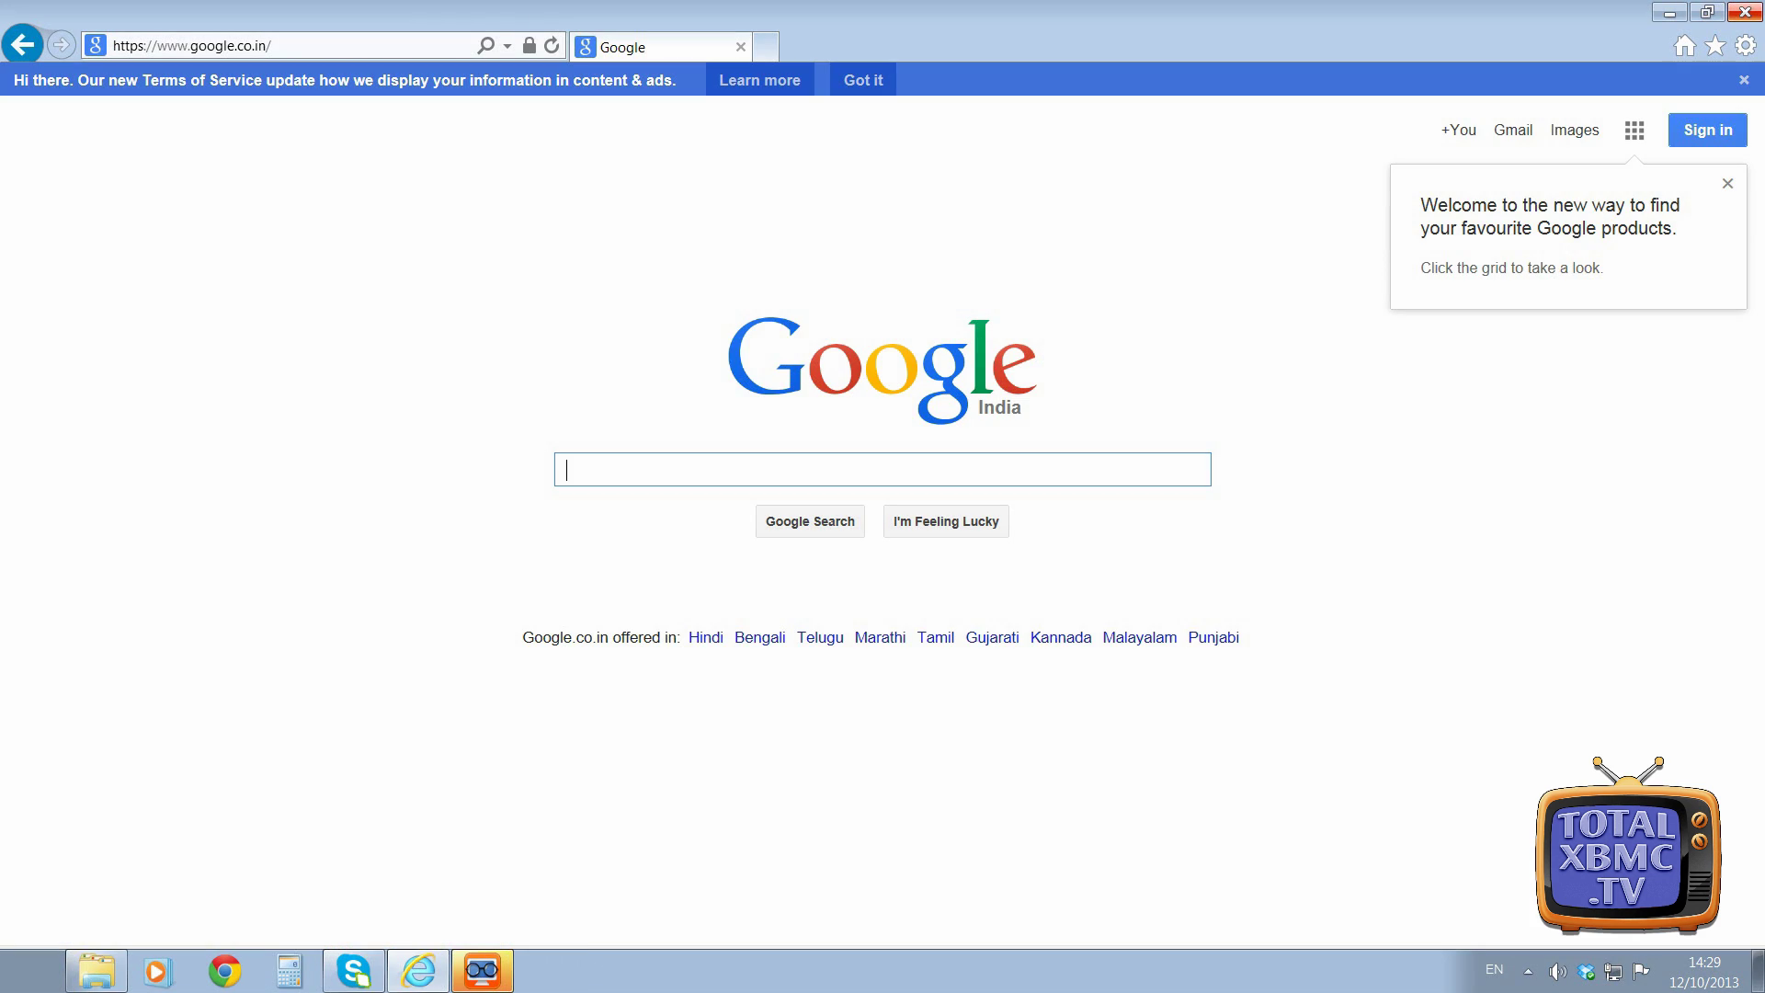
{"action": "key", "text": "super"}
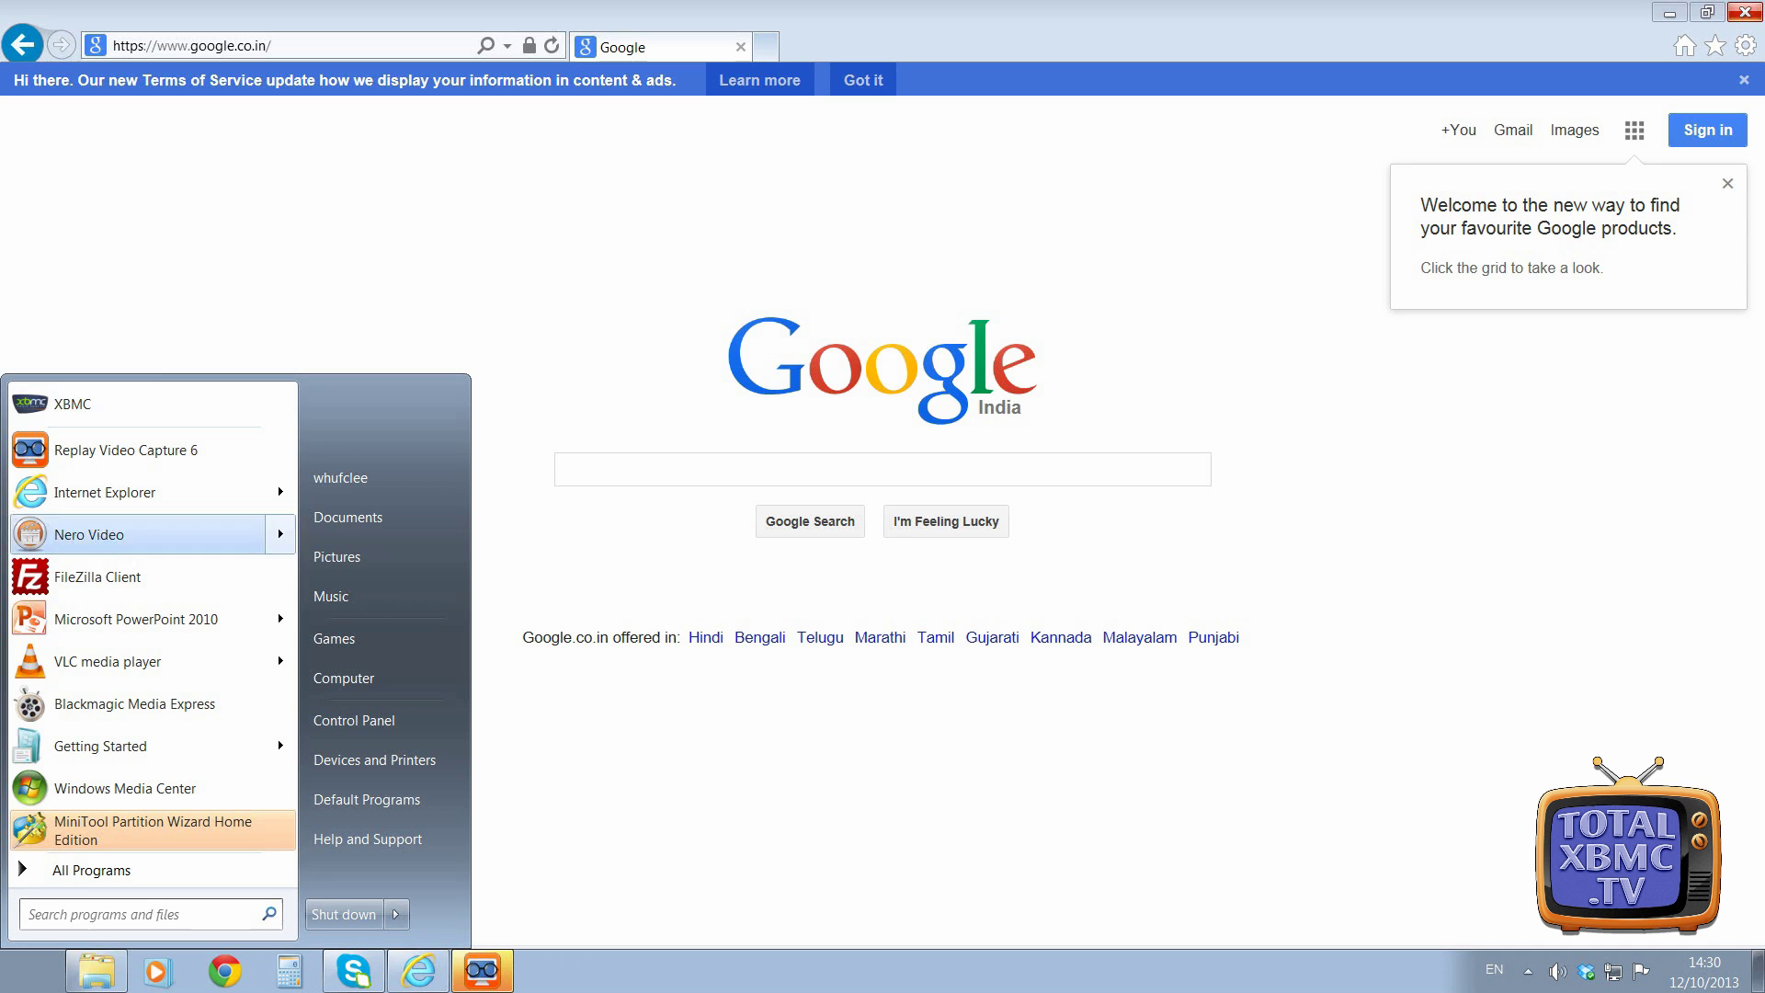
{"action": "key", "text": "Return"}
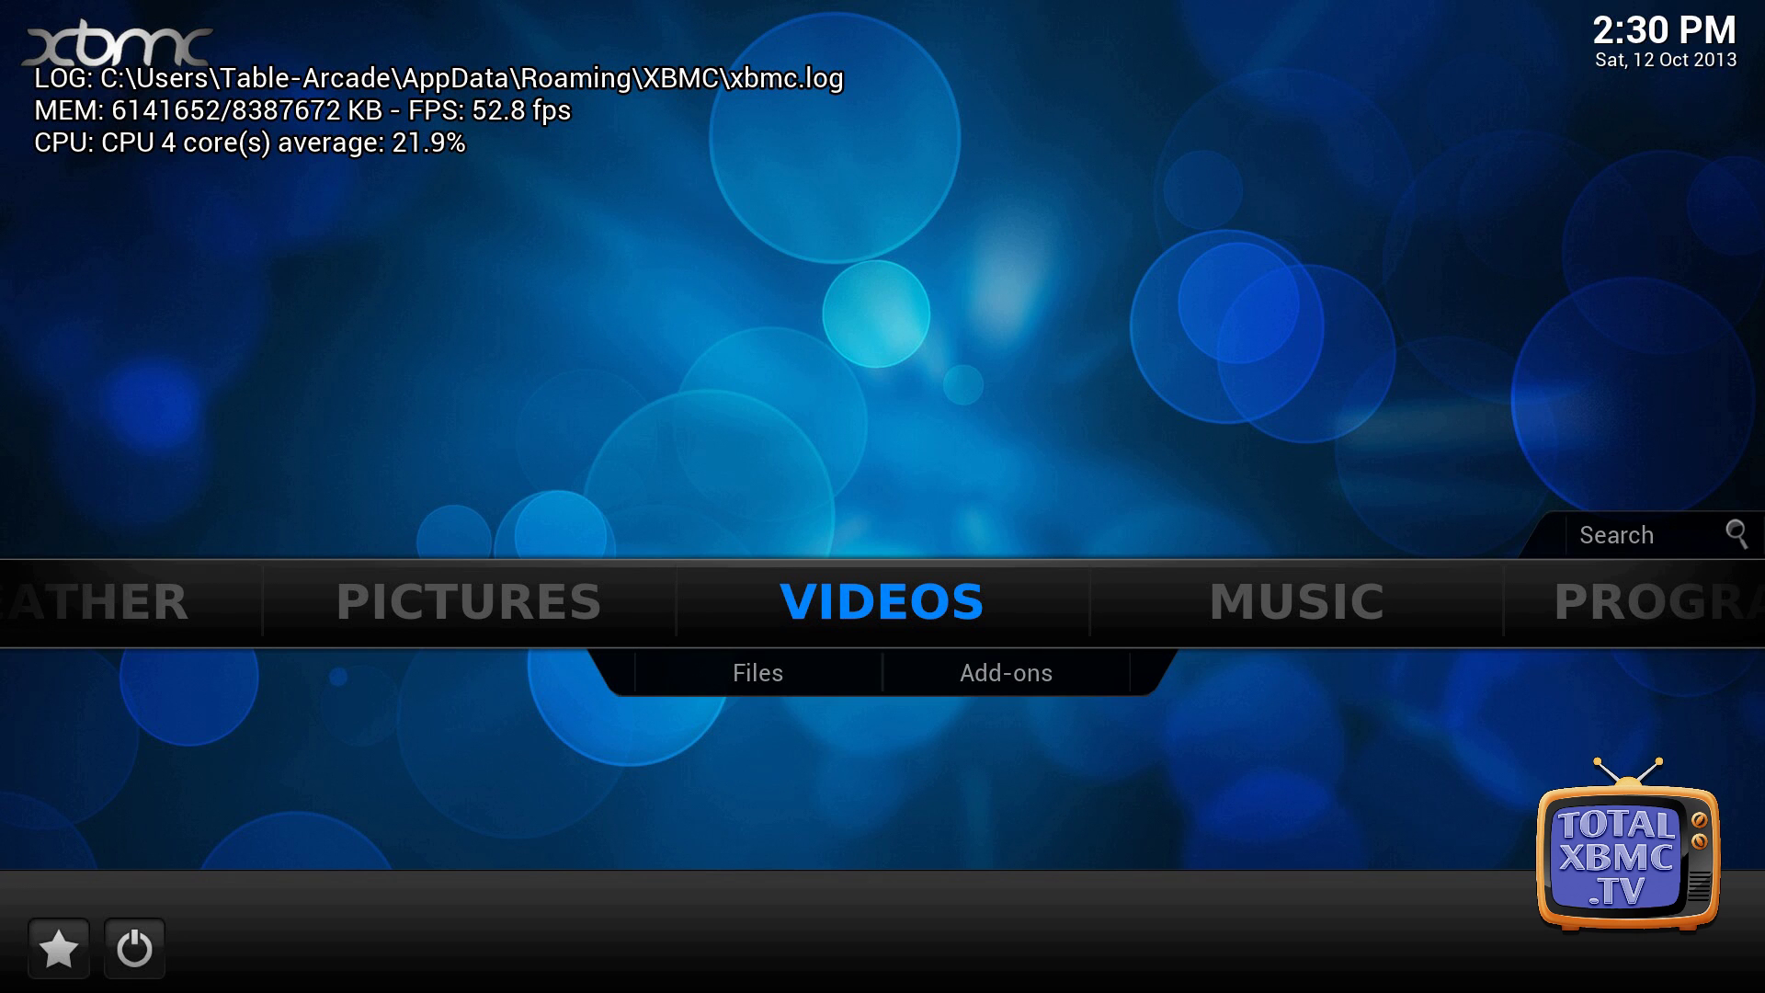
Go to the video add-ons and try to run the 4oD add-on.
{"action": "key", "text": "Down"}
{"action": "key", "text": "Right"}
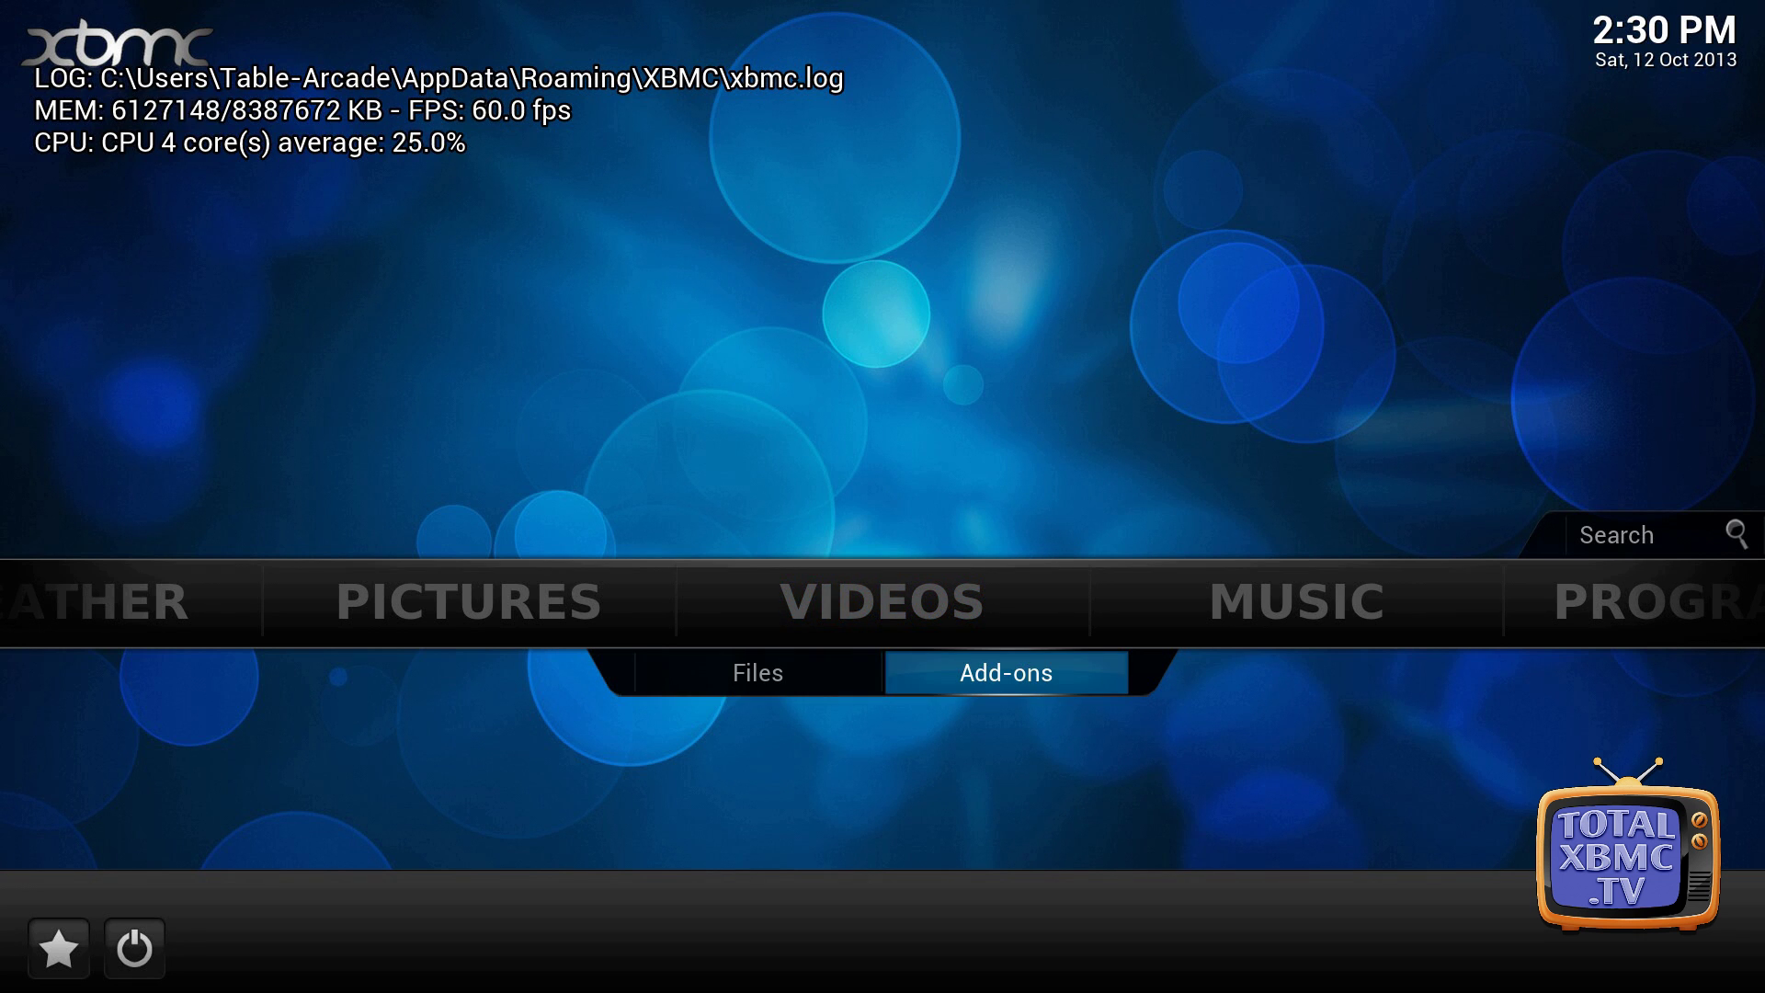
{"action": "key", "text": "Return"}
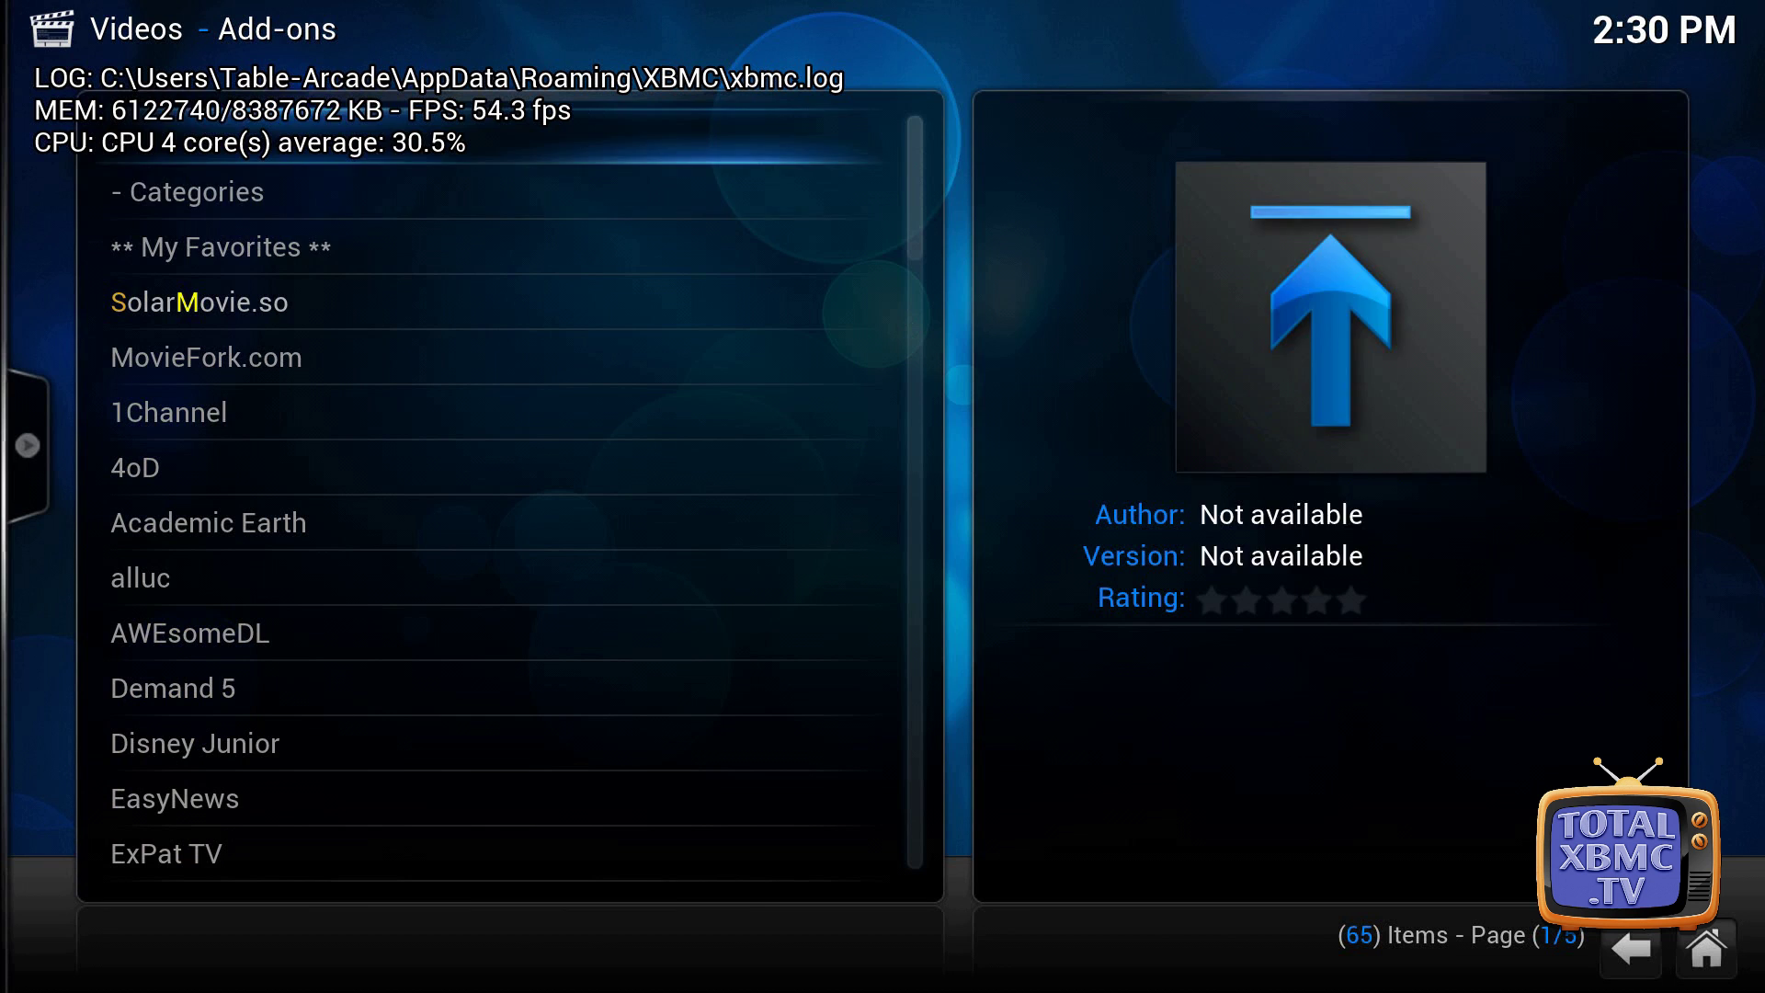
{"action": "key", "text": "Down"}
{"action": "key", "text": "Down"}
{"action": "key", "text": "Down"}
{"action": "key", "text": "Down"}
{"action": "key", "text": "Down"}
{"action": "key", "text": "Down"}
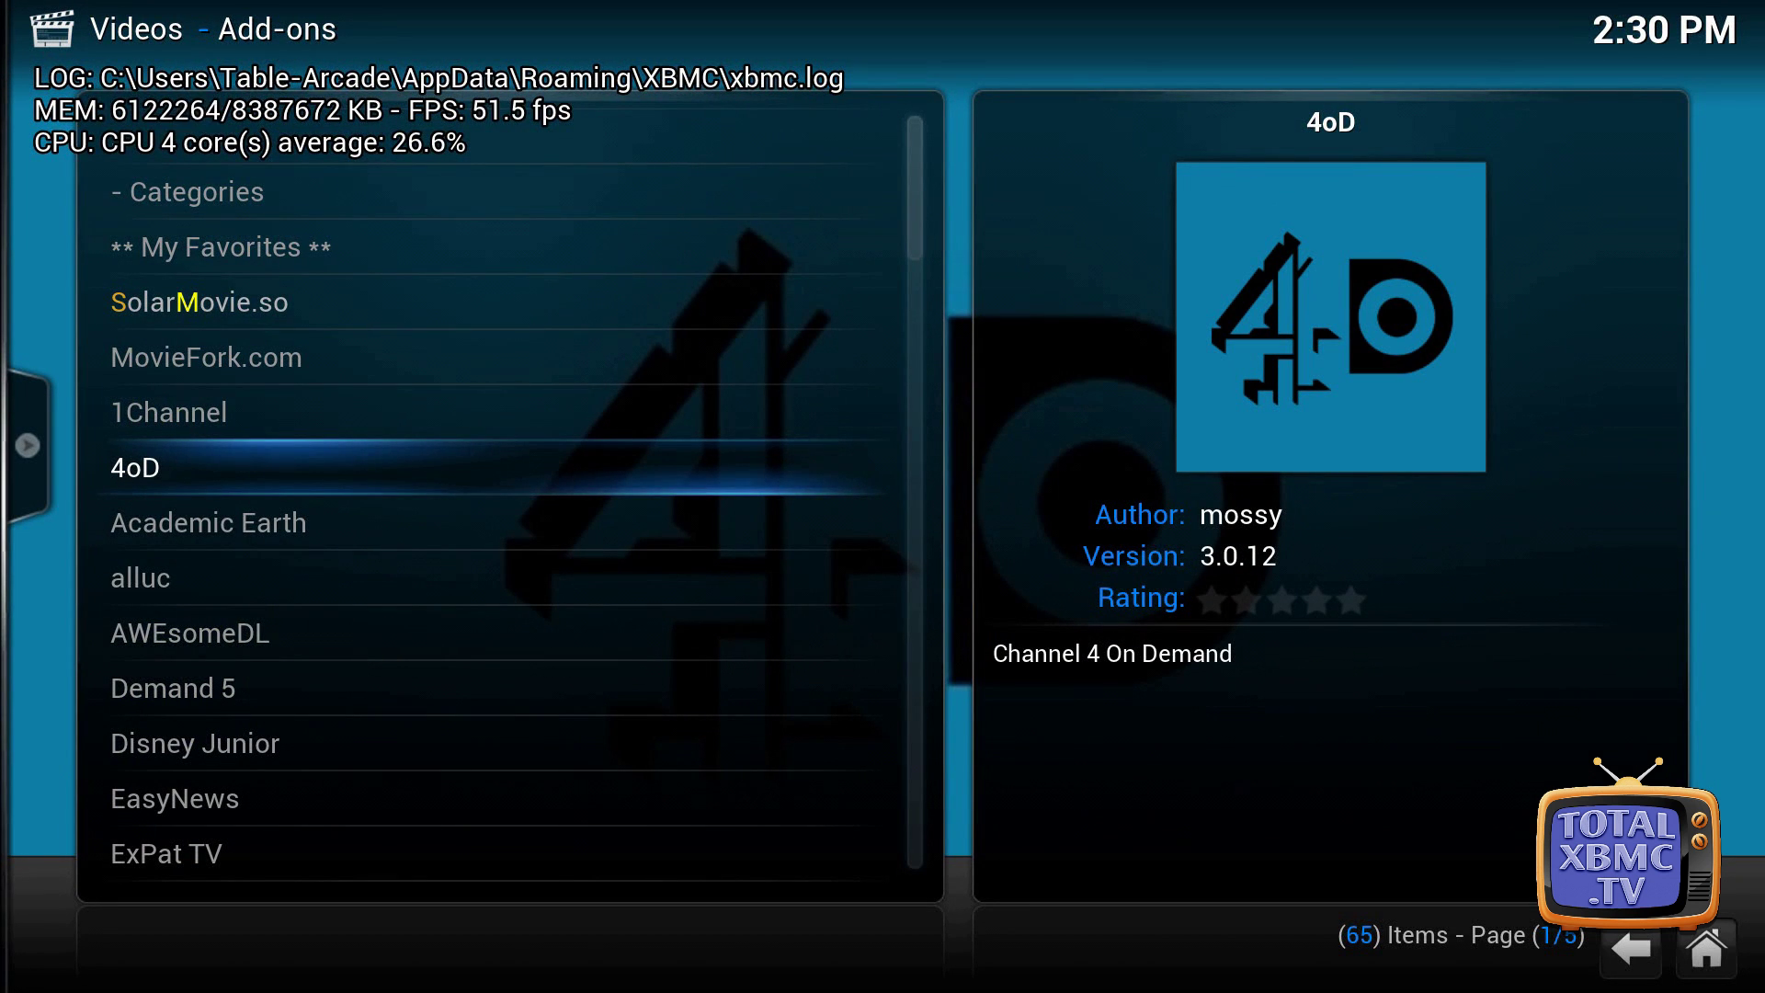
{"action": "key", "text": "Return"}
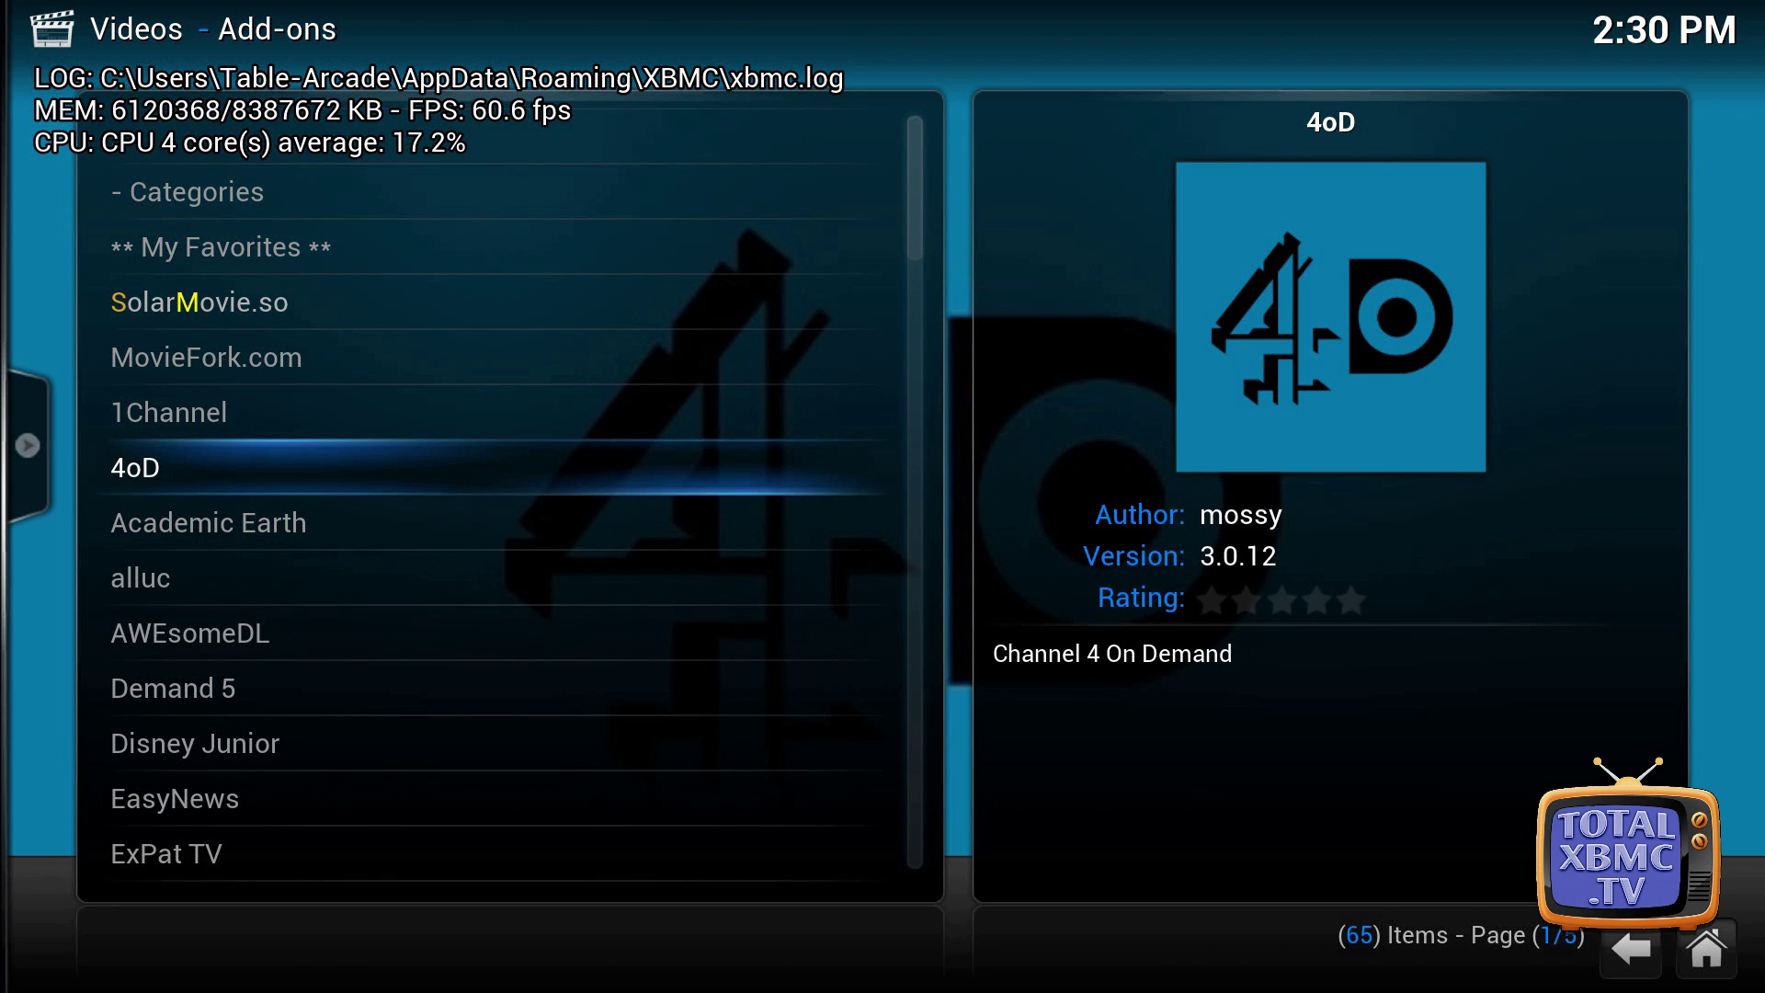
Return to the home screen and exit XBMC.
{"action": "key", "text": "Escape"}
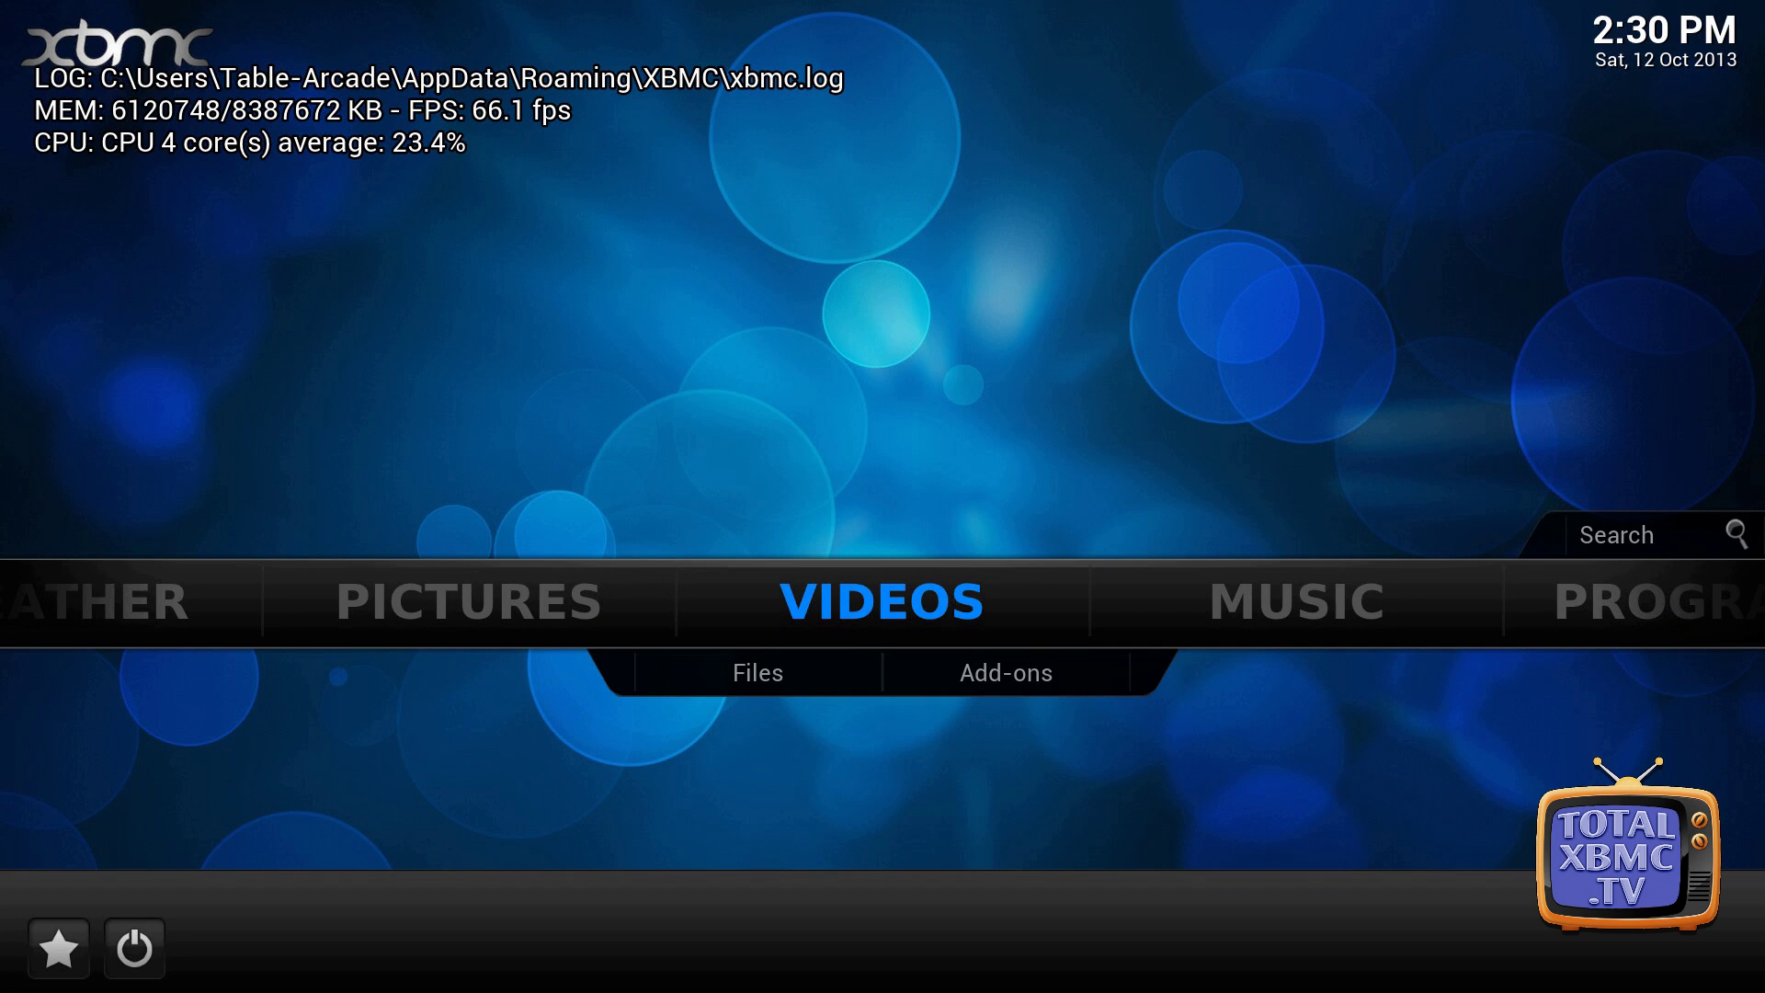
{"action": "key", "text": "Down"}
{"action": "key", "text": "Down"}
{"action": "key", "text": "Return"}
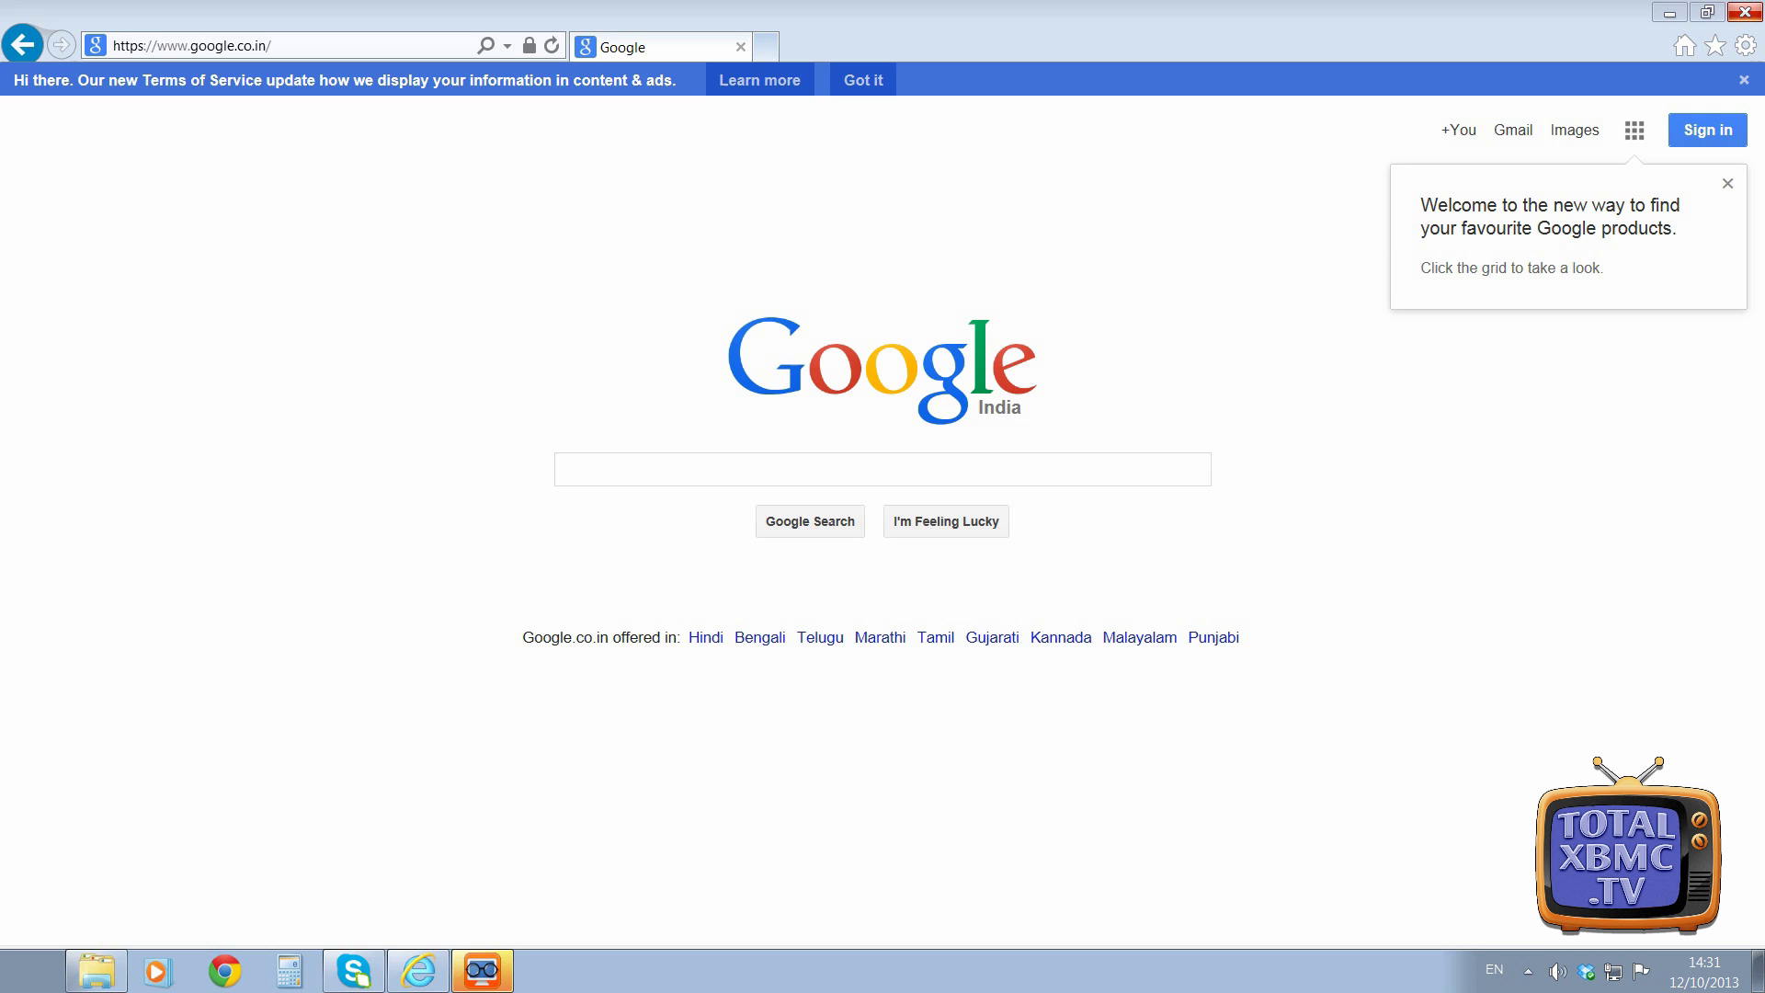
Open Computer in Windows Explorer and go to the %appdata% folder.
{"action": "key", "text": "super"}
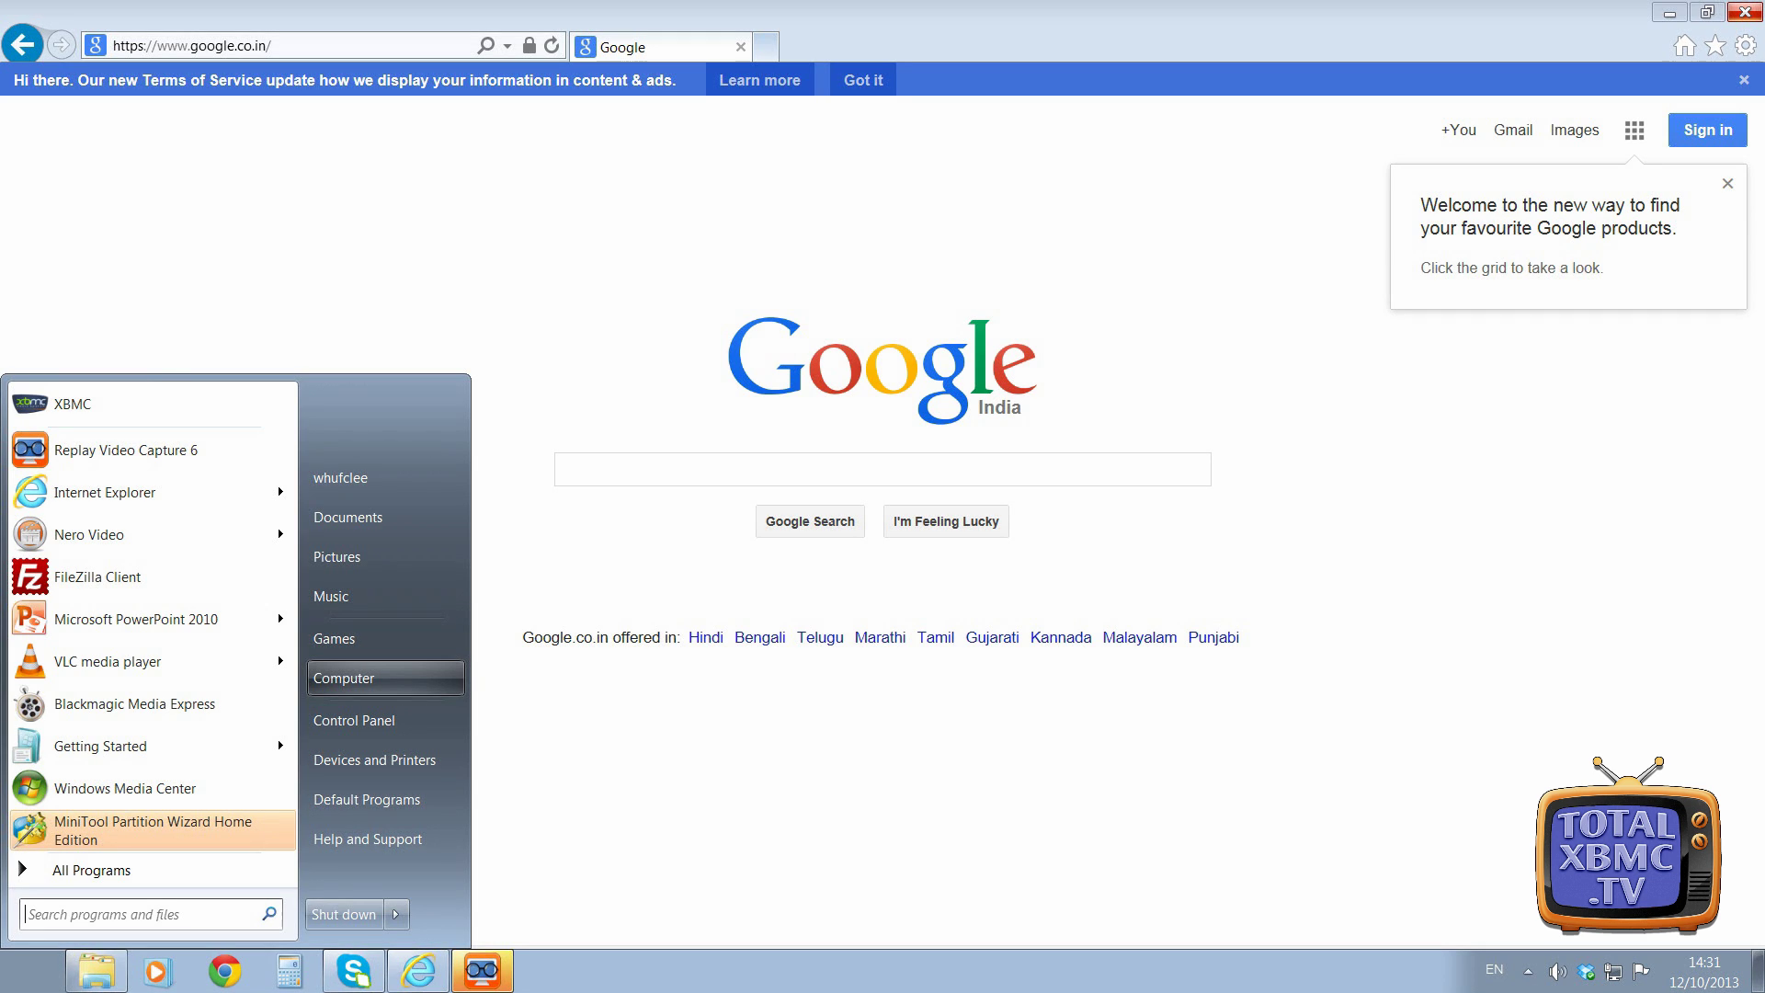
{"action": "key", "text": "Return"}
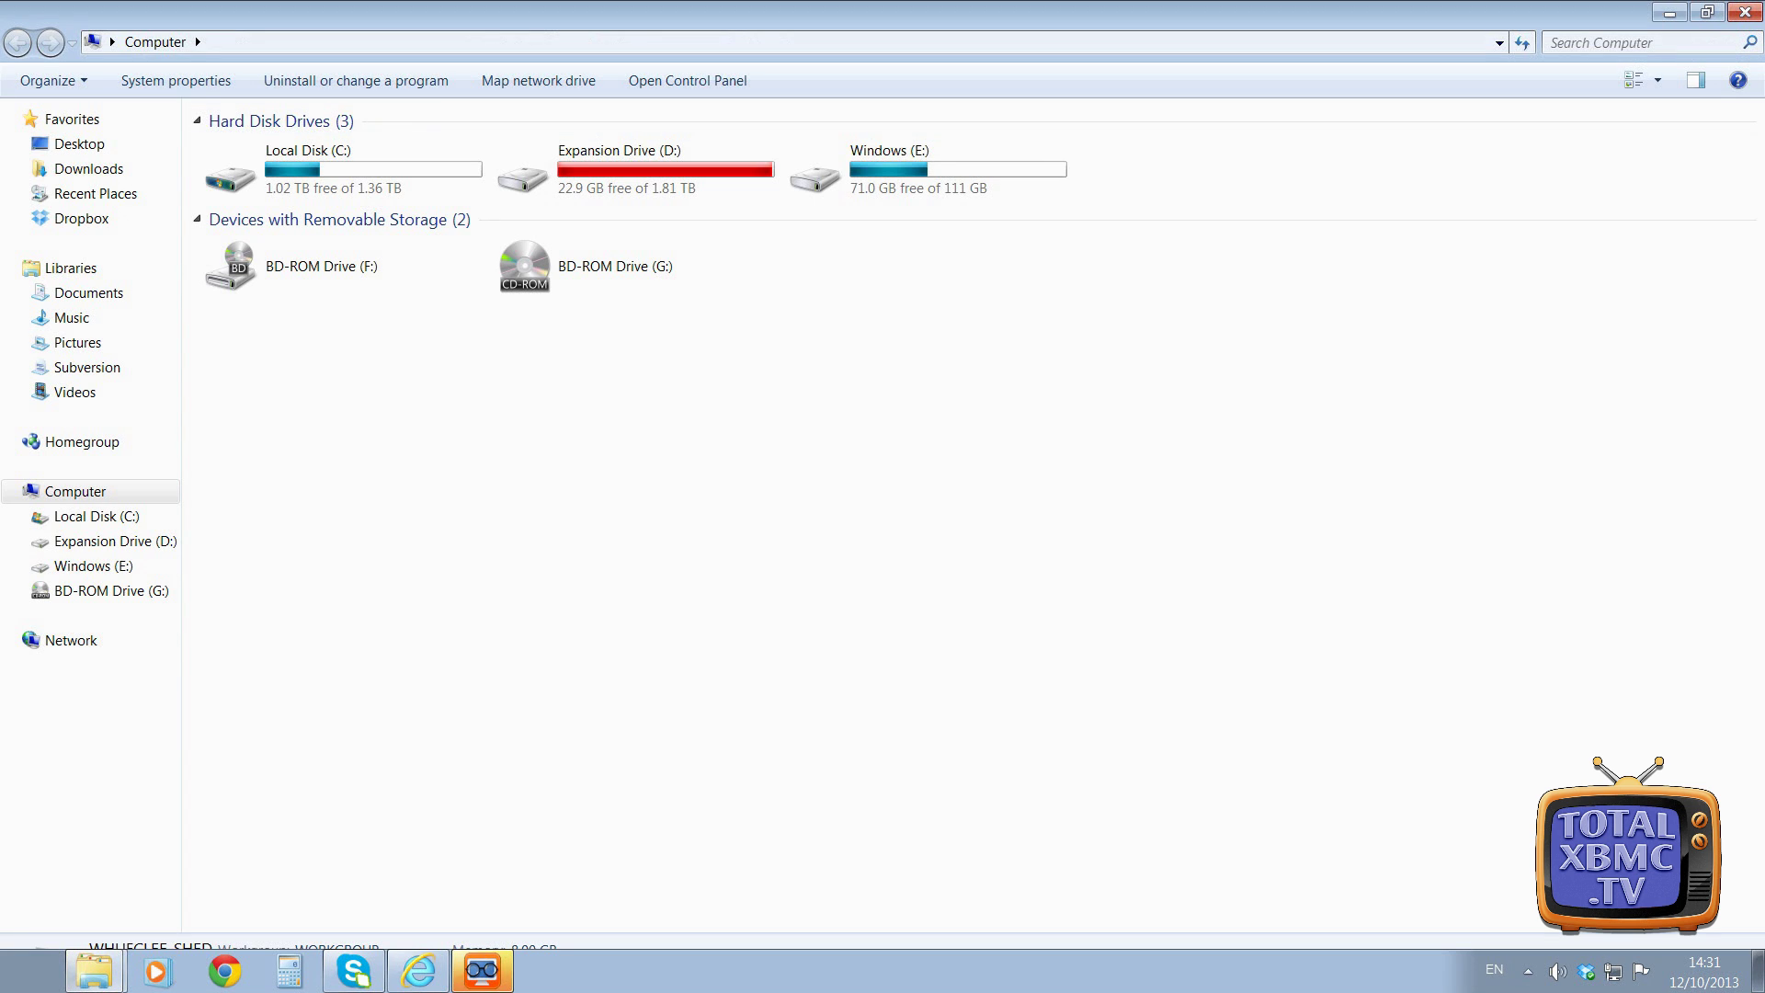
{"action": "key", "text": "alt+d"}
{"action": "type", "text": "%appdata"}
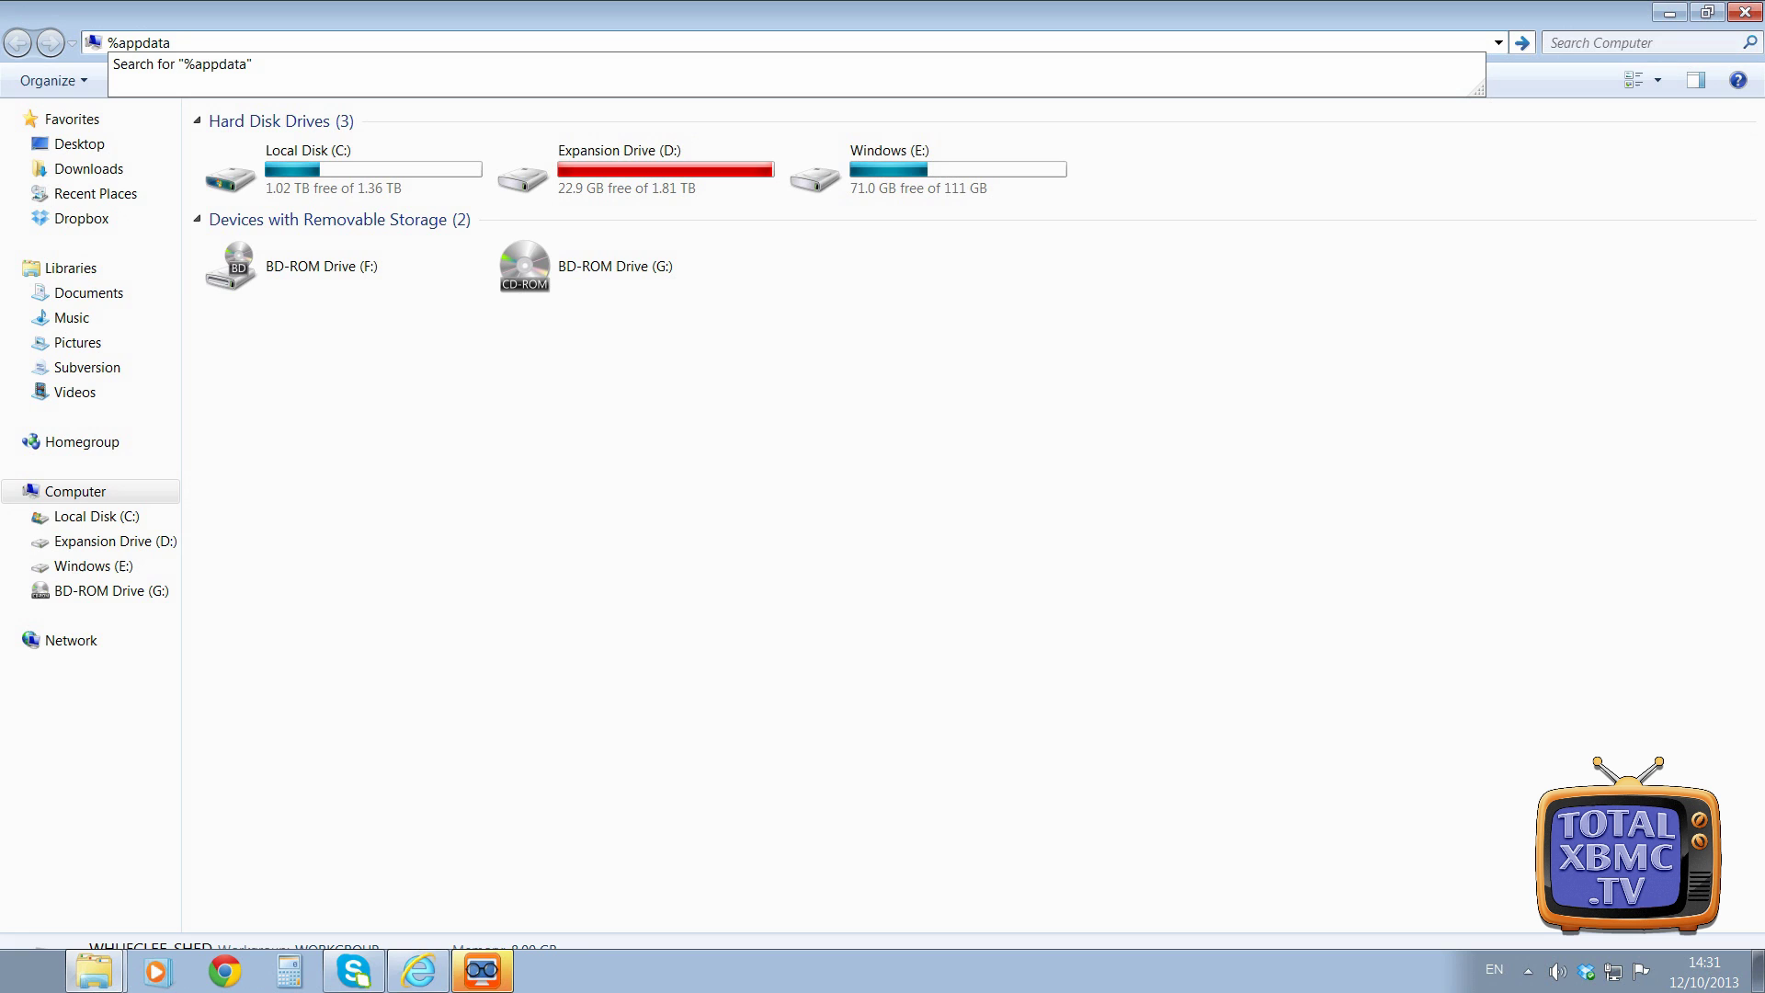
{"action": "type", "text": "%"}
{"action": "key", "text": "Return"}
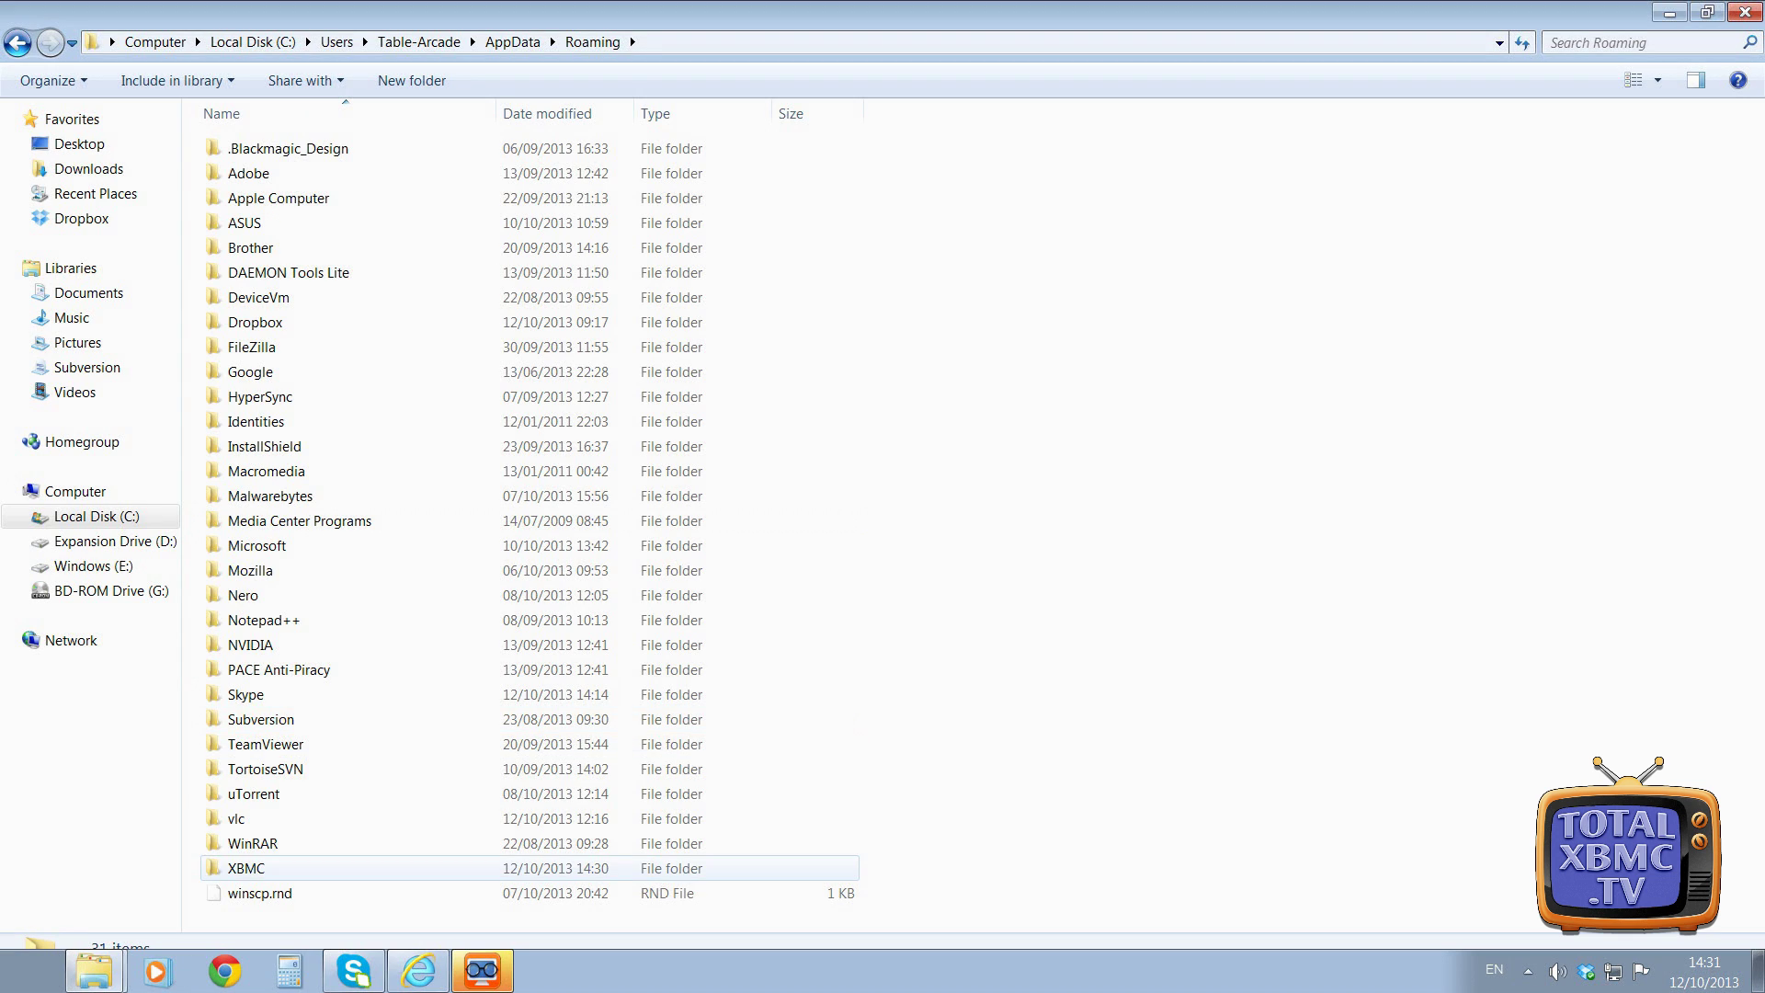
Open the xbmc text log from the XBMC folder and maximize its Notepad window.
{"action": "double_click", "coordinate": [246, 868]}
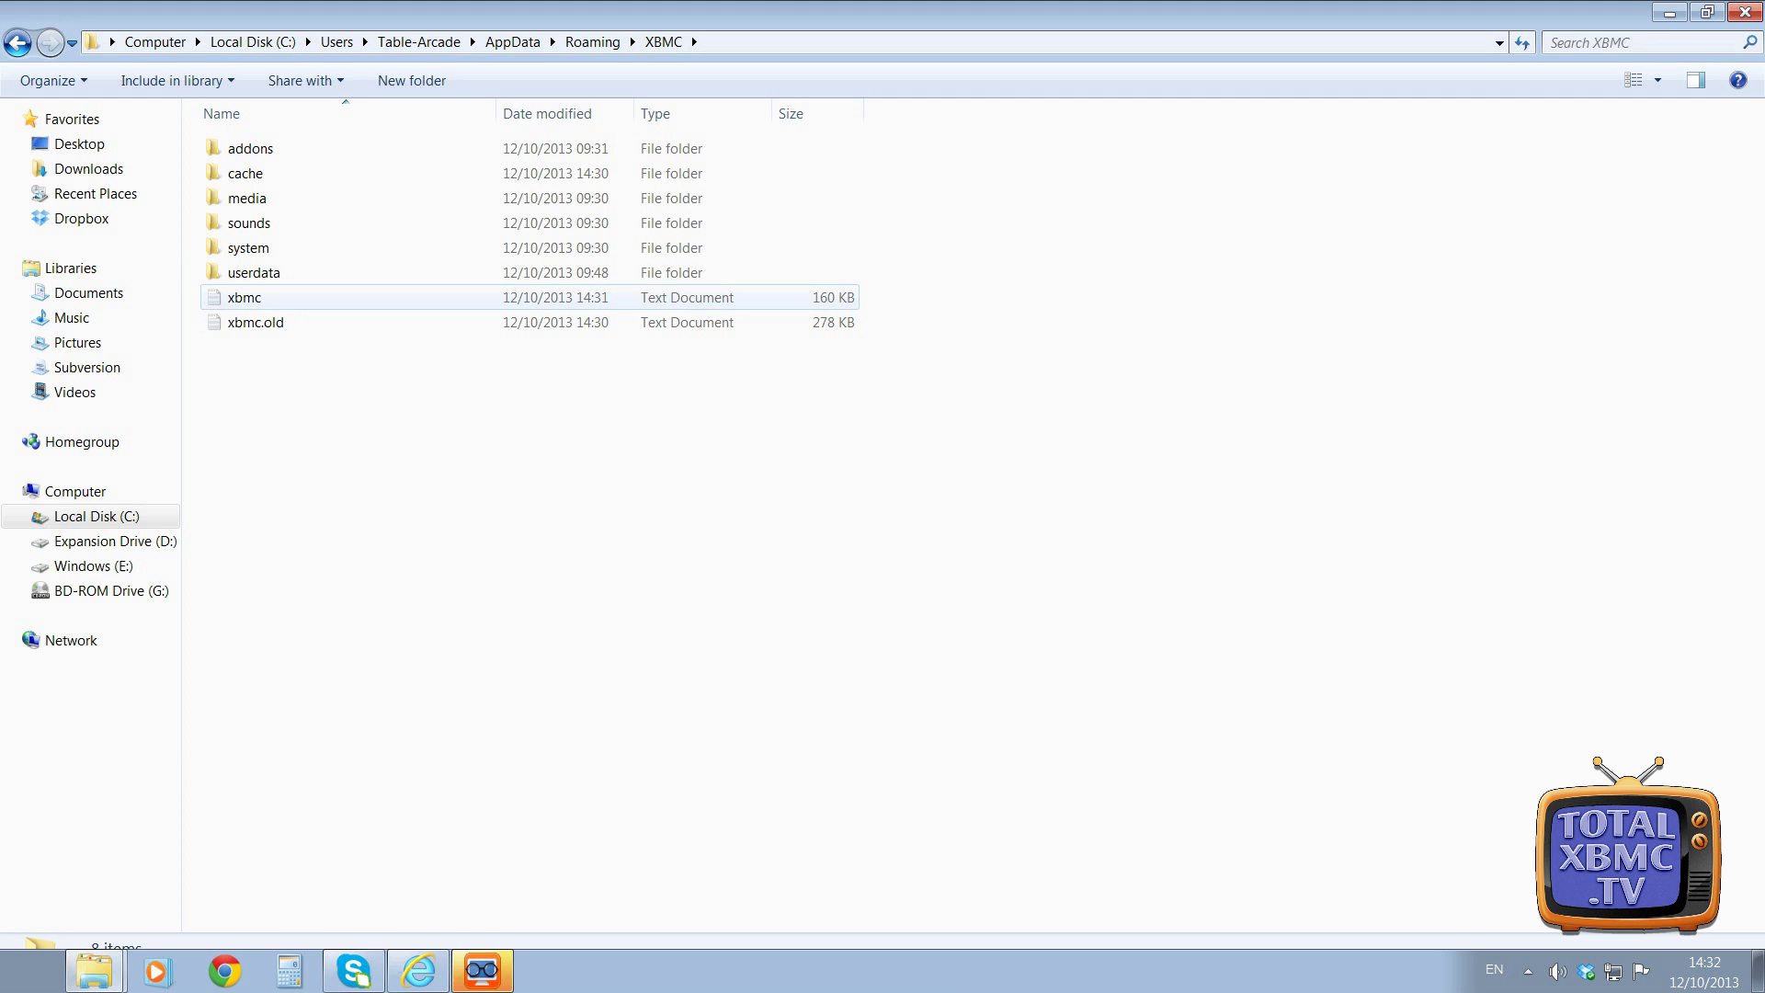
{"action": "double_click", "coordinate": [244, 297]}
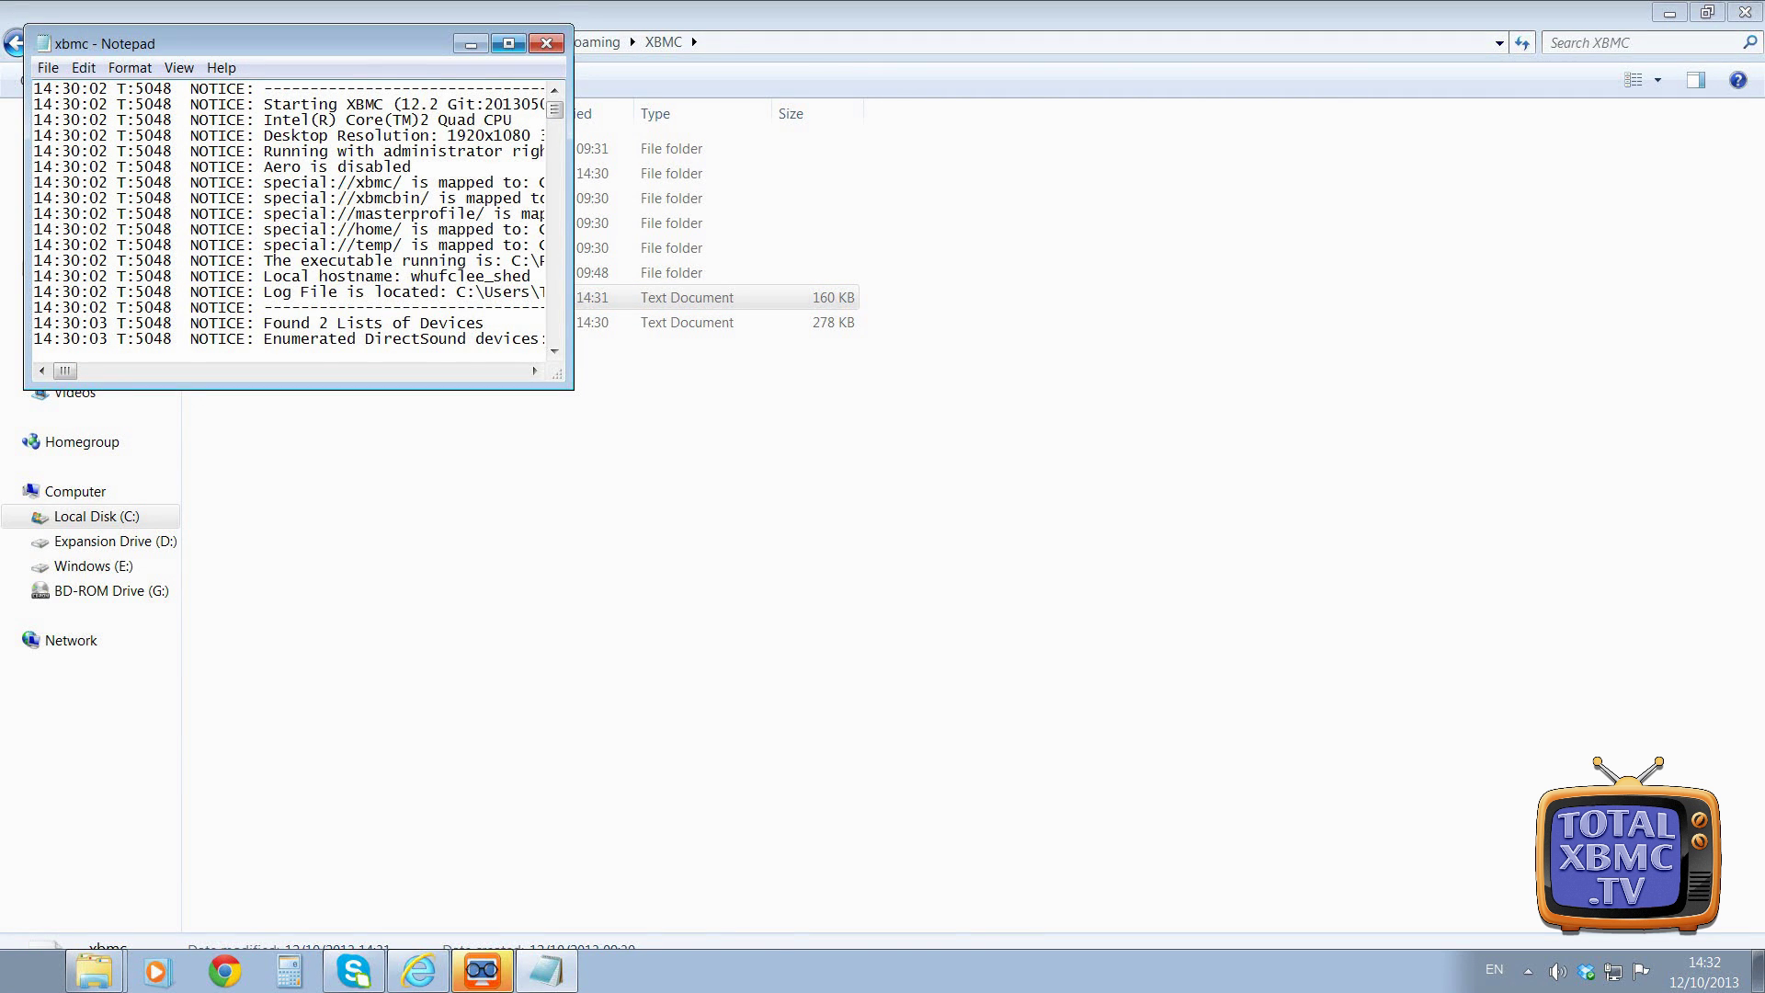
{"action": "left_click", "coordinate": [509, 43]}
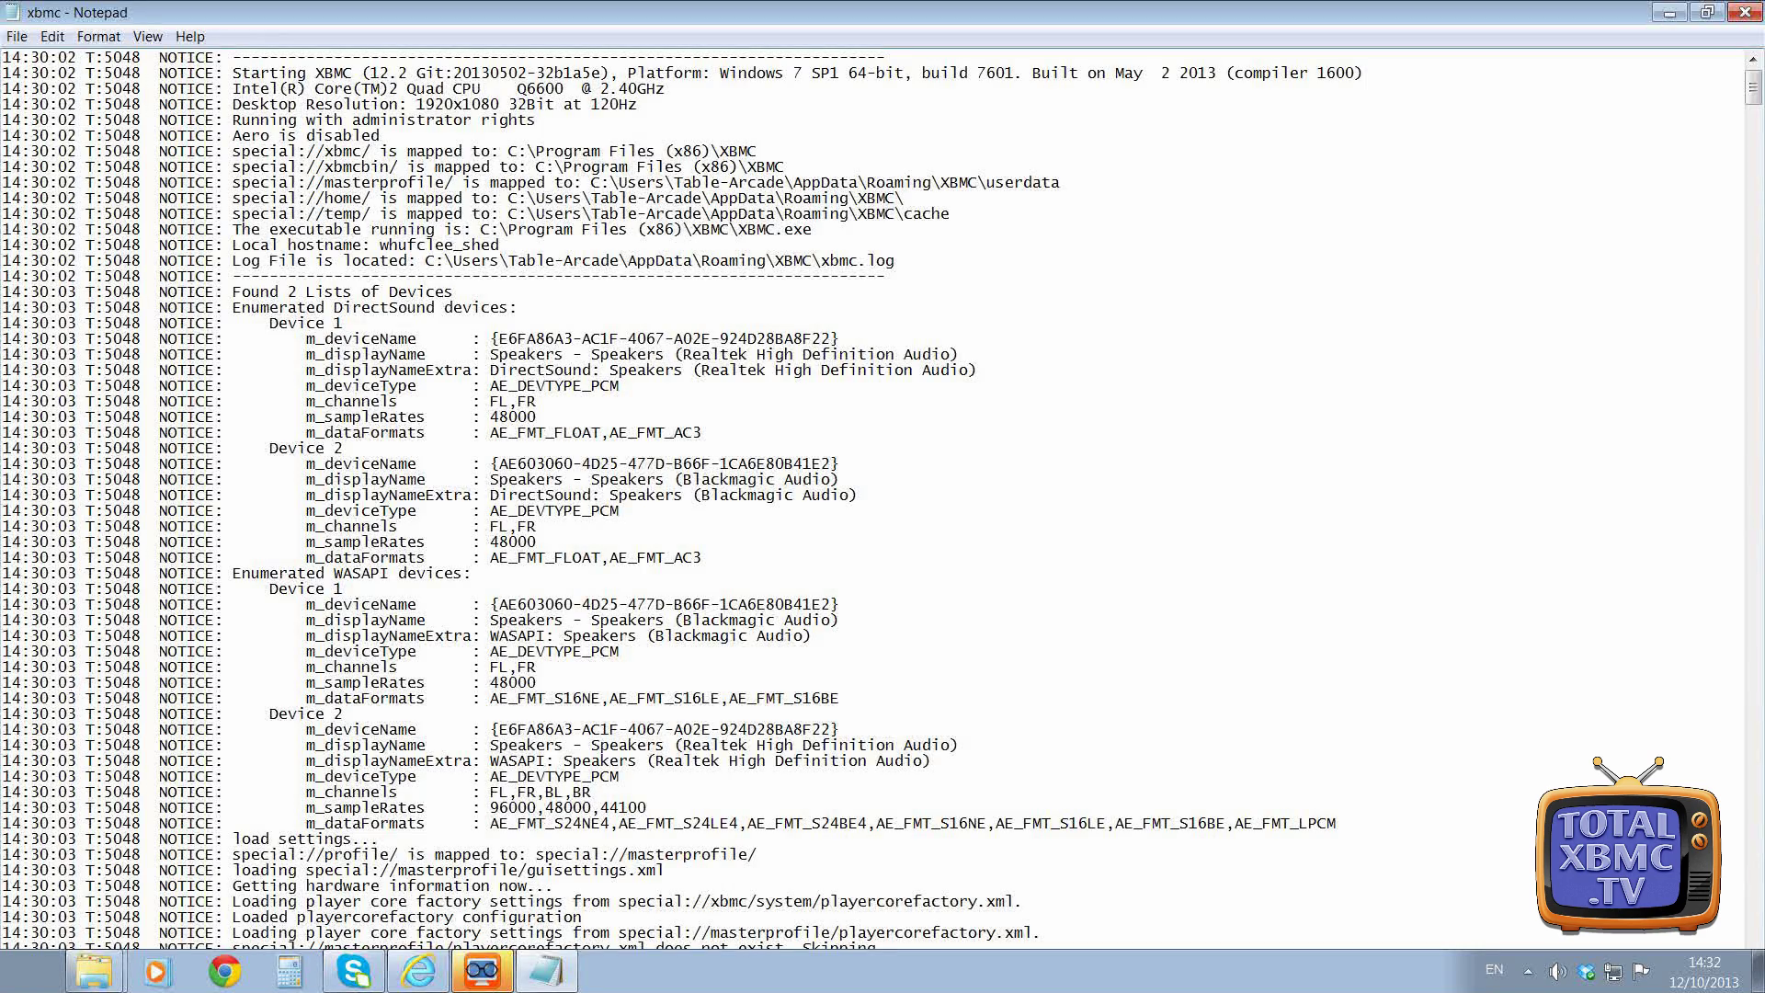
Copy the entire contents of the xbmc log and close Notepad.
{"action": "key", "text": "ctrl+a"}
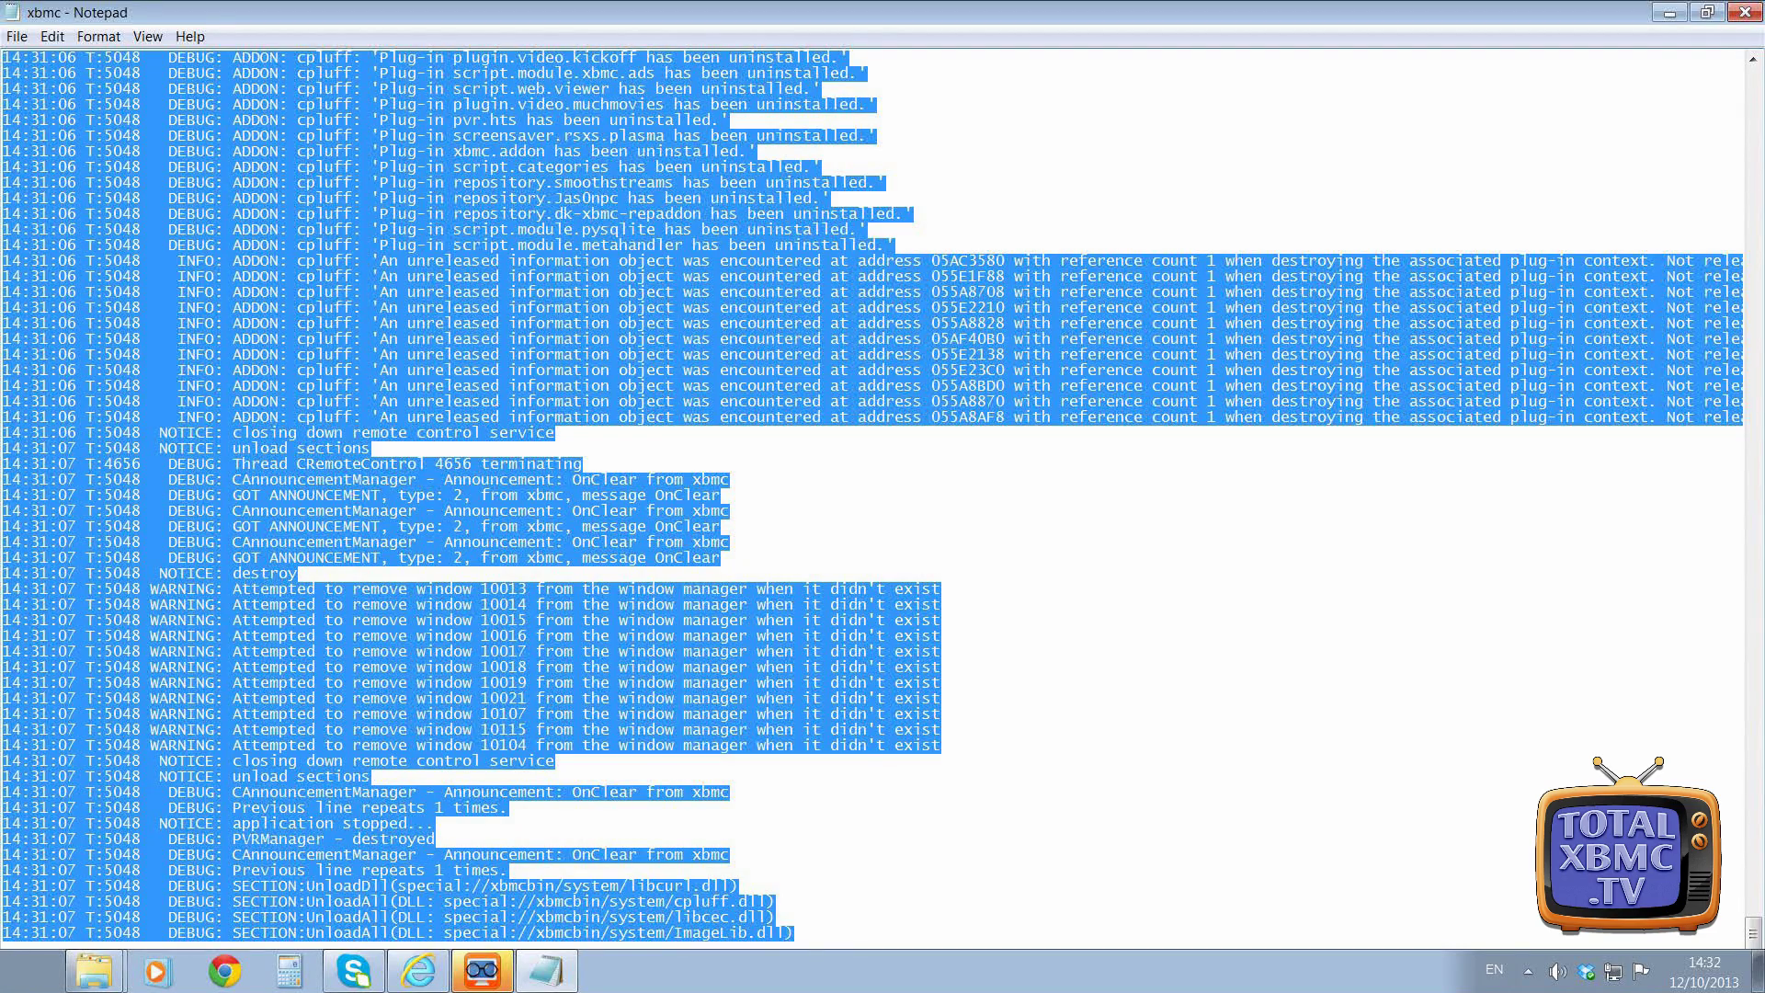
{"action": "right_click", "coordinate": [3, 342]}
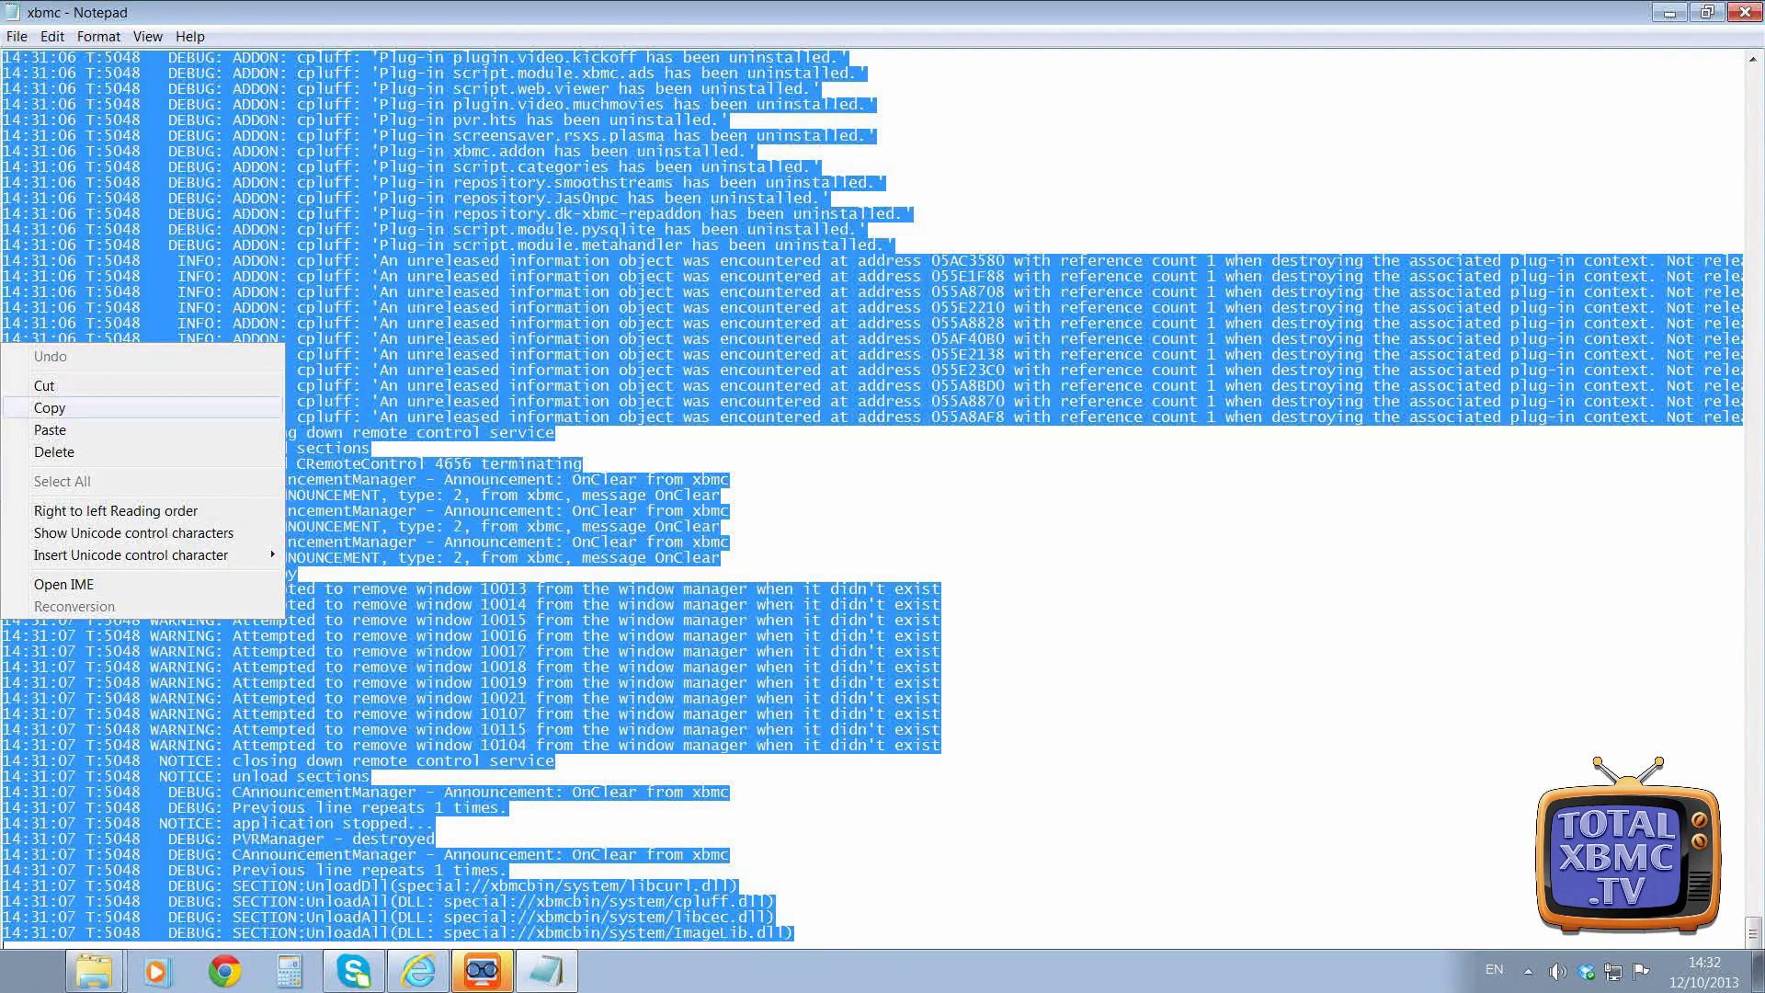
{"action": "left_click", "coordinate": [50, 407]}
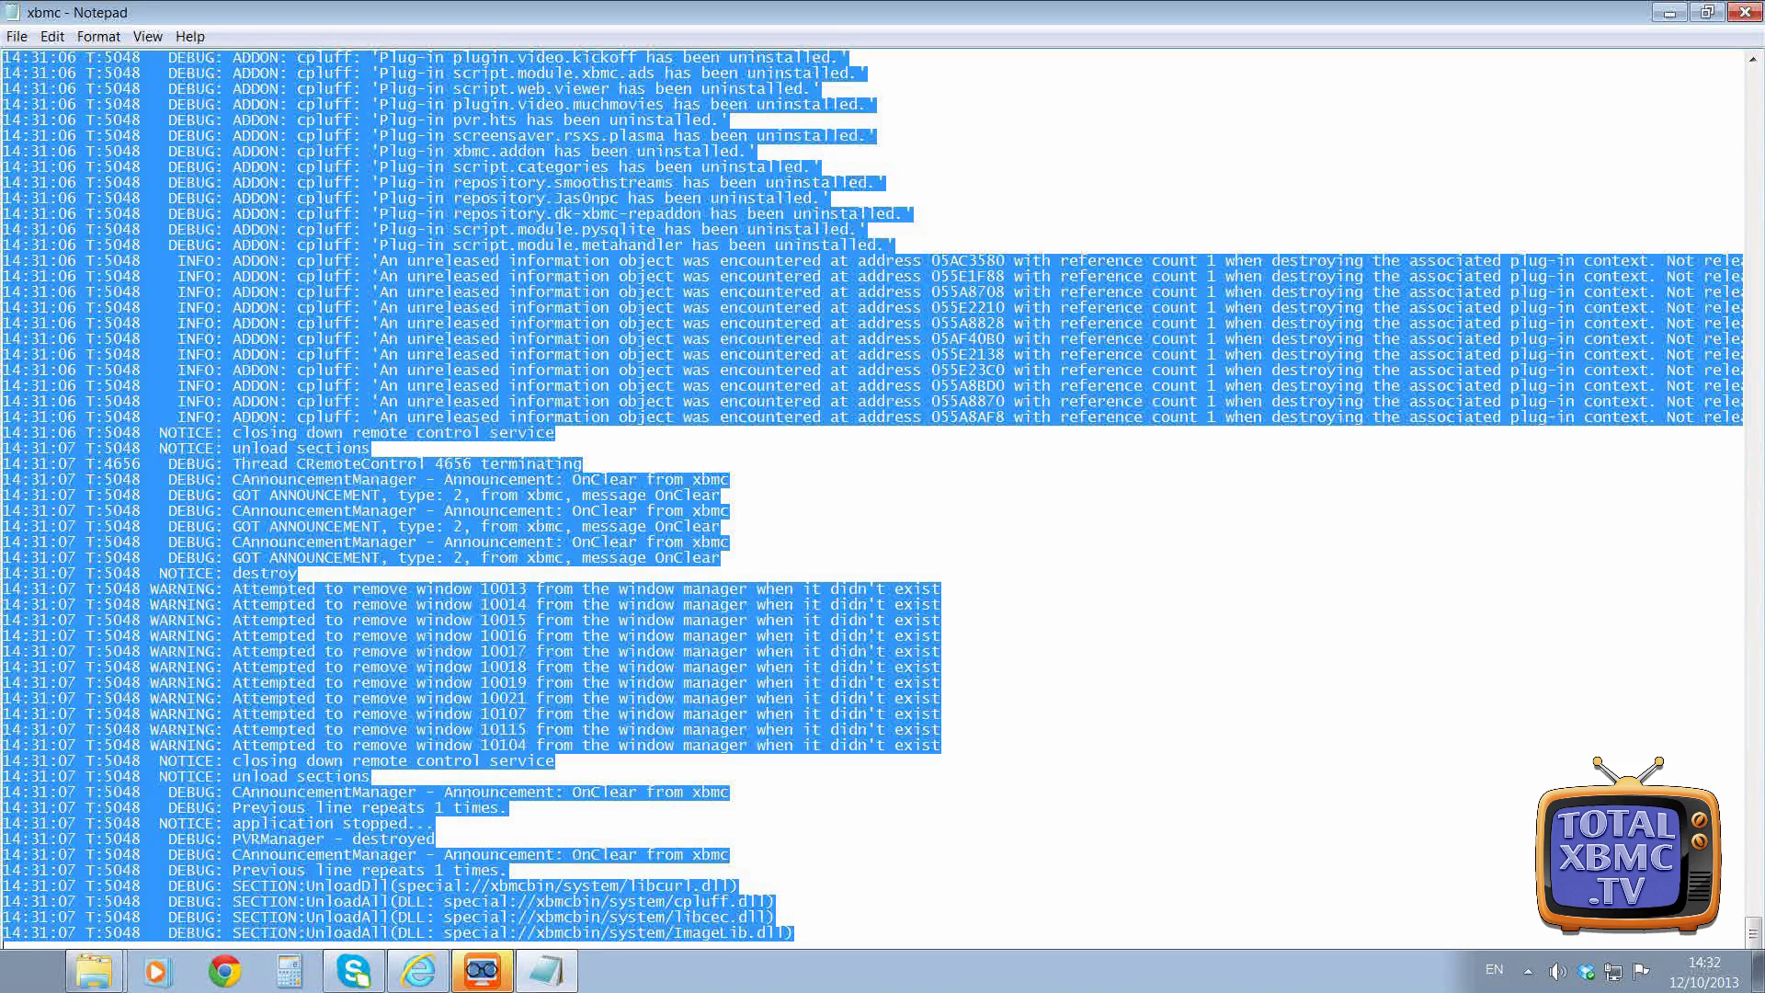
{"action": "left_click", "coordinate": [1744, 12]}
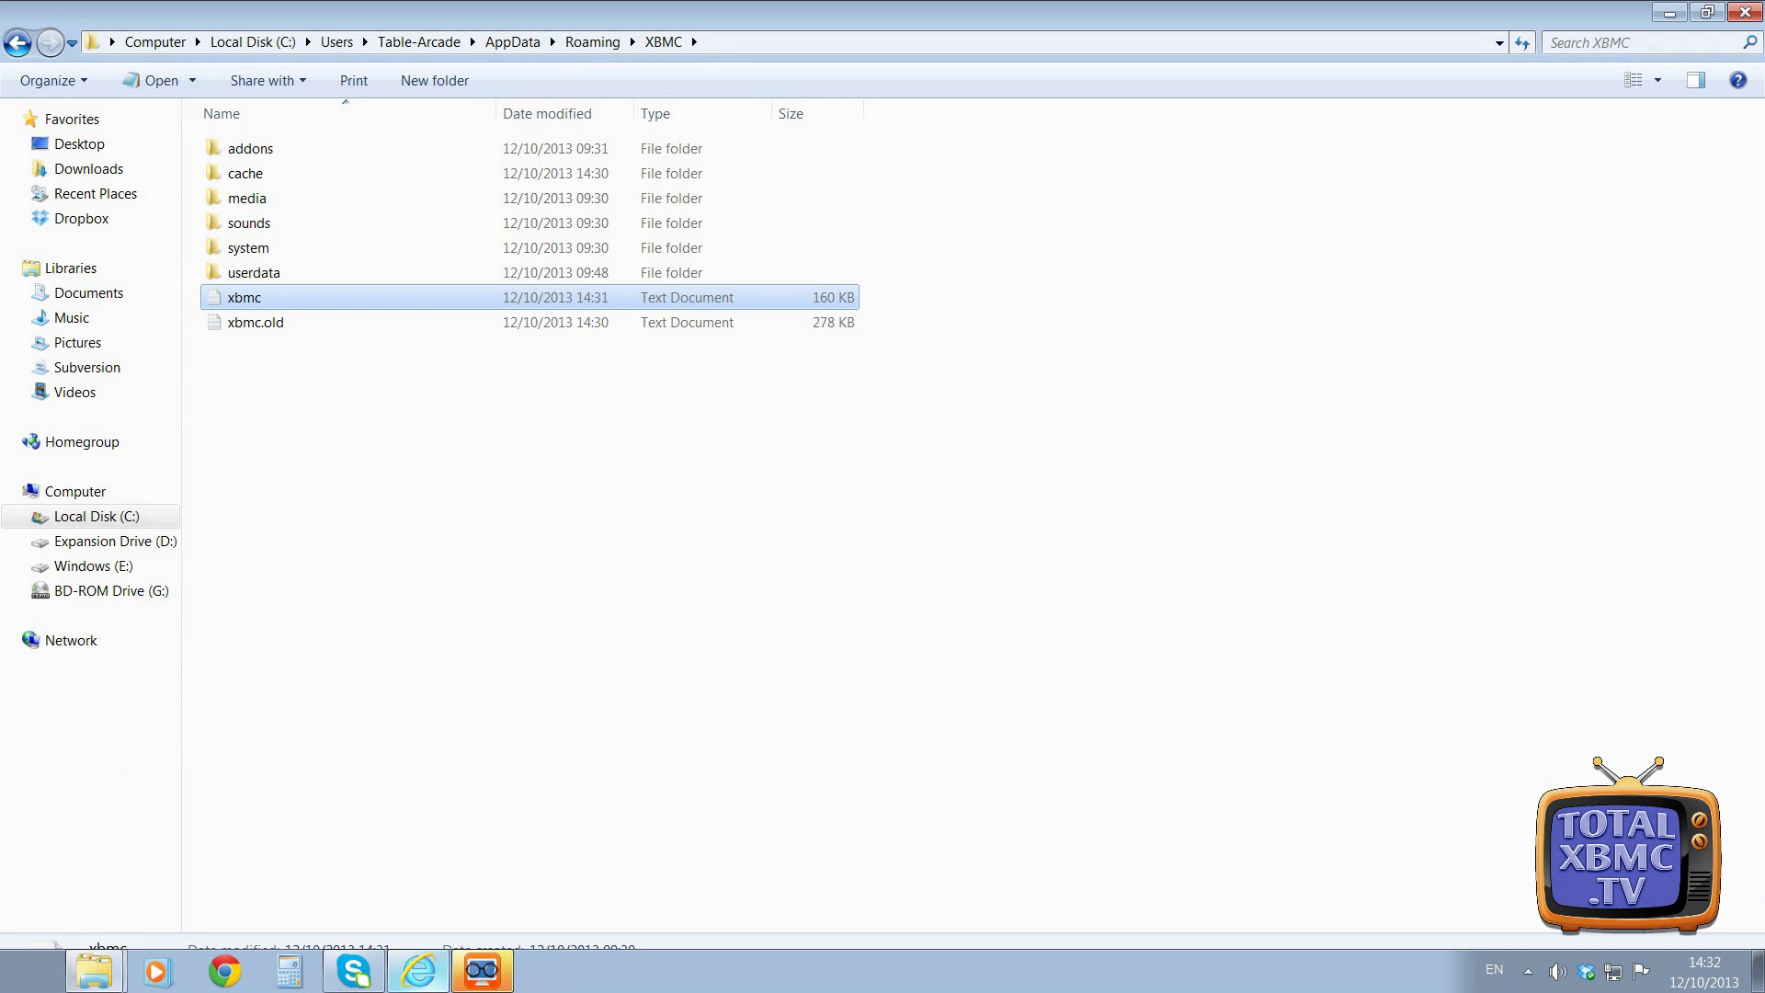
Switch to Internet Explorer, go to xbmclogs.com and paste the copied log into the new paste's text area.
{"action": "key", "text": "alt+Tab"}
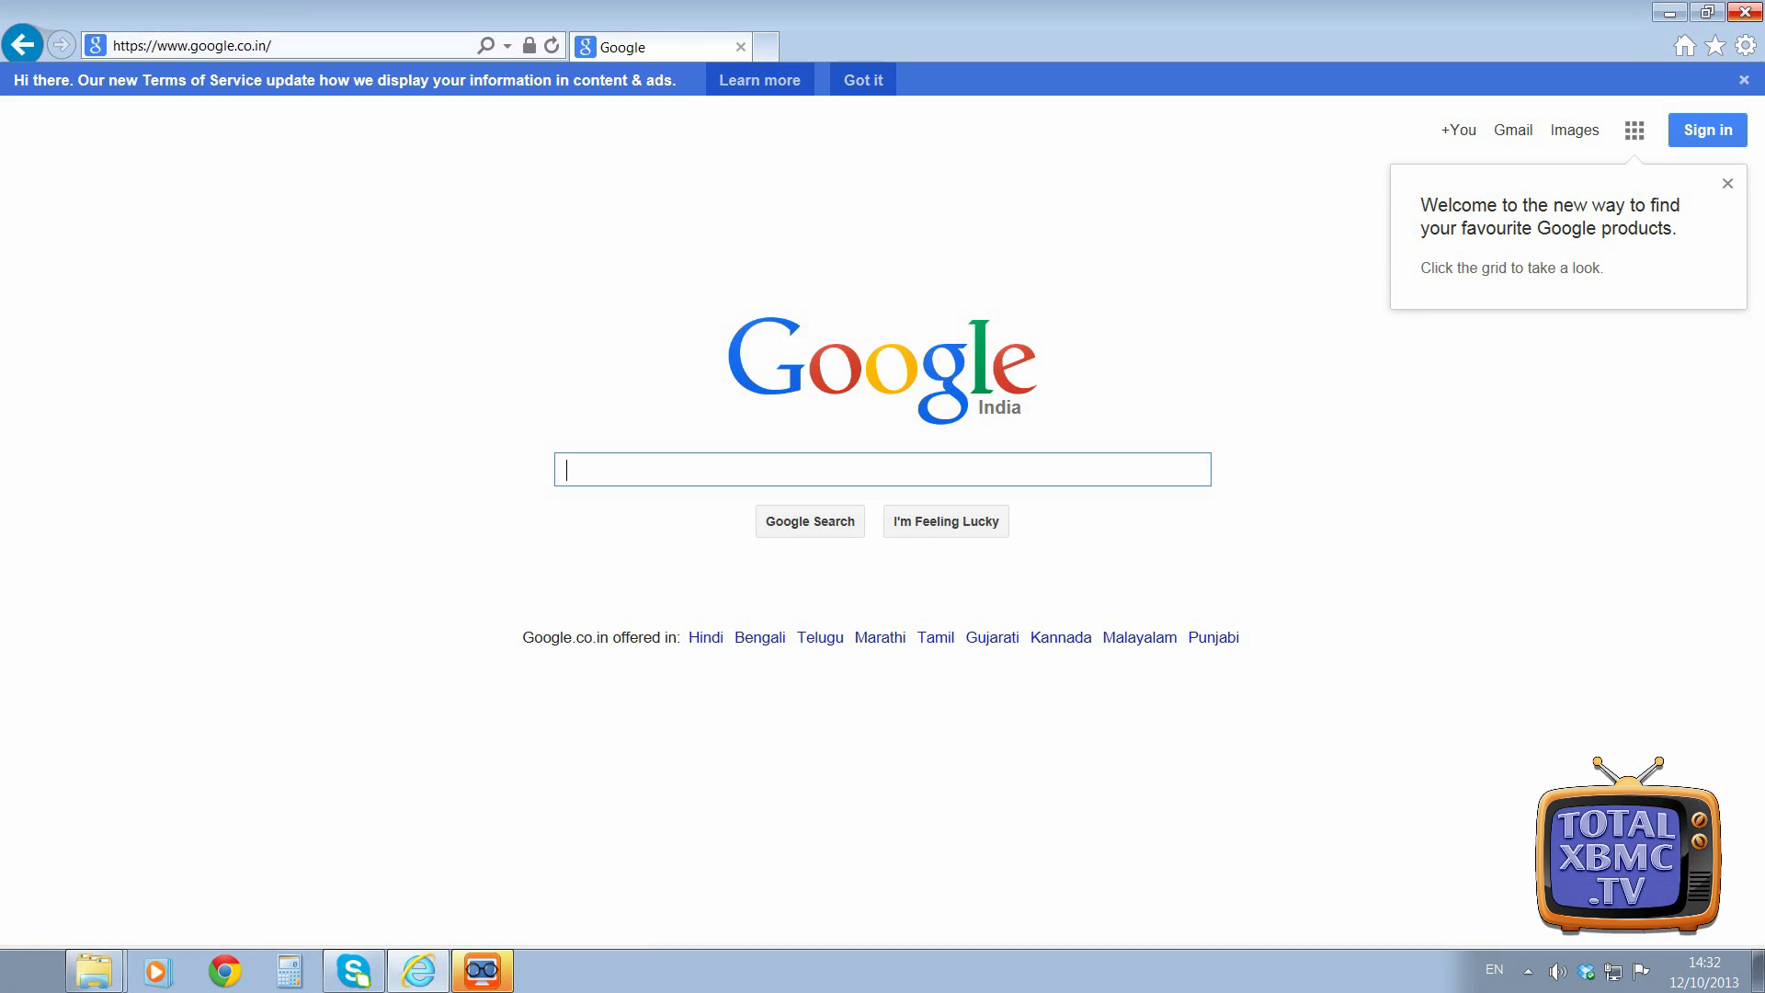
{"action": "left_click", "coordinate": [191, 45]}
{"action": "type", "text": "xbmclog"}
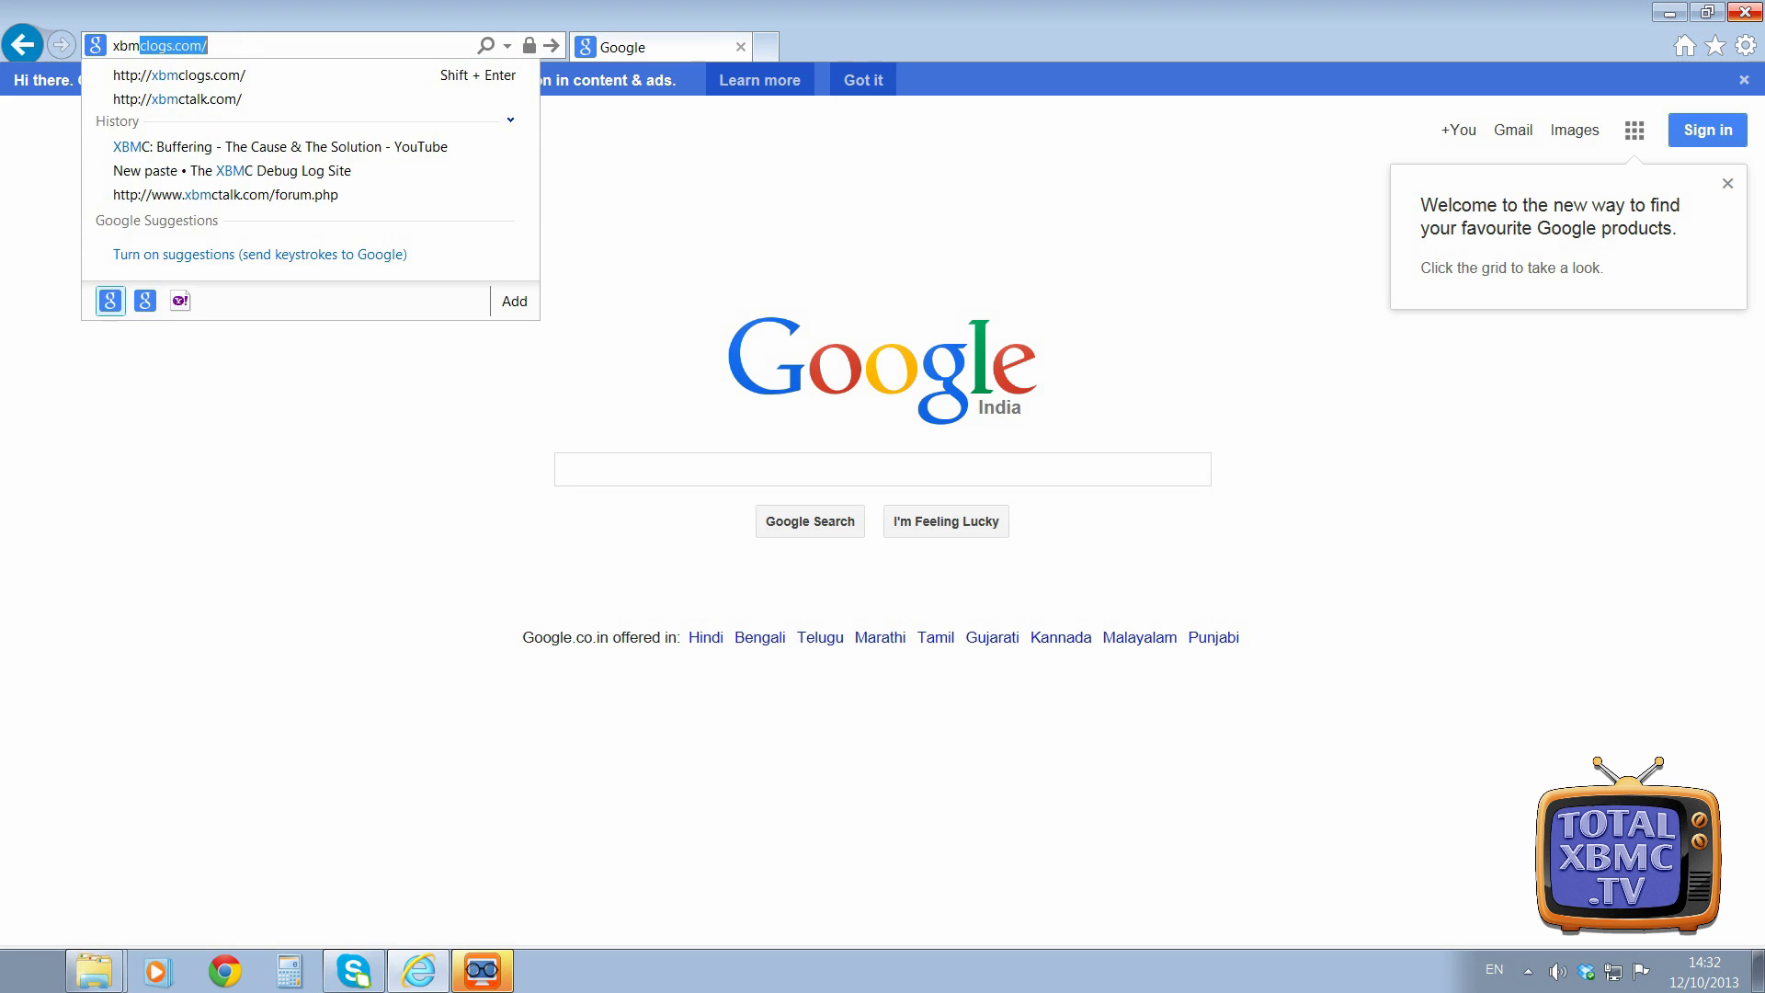
{"action": "type", "text": "s.com/"}
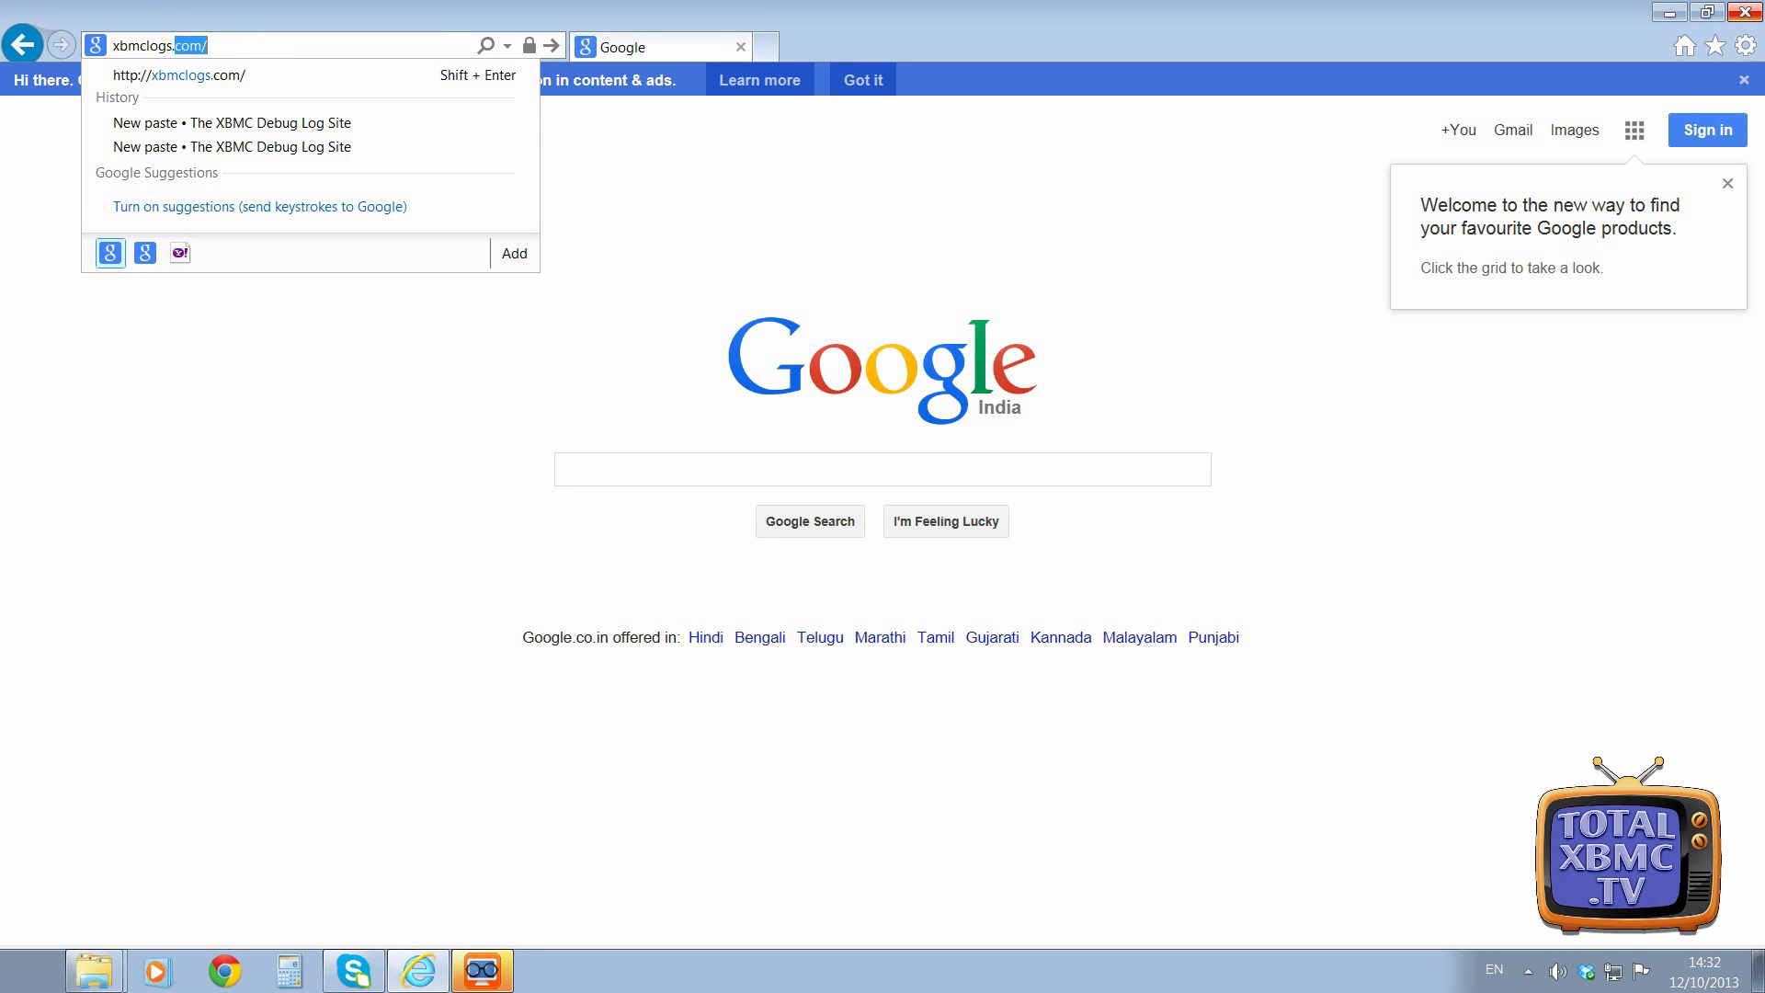
{"action": "key", "text": "Return"}
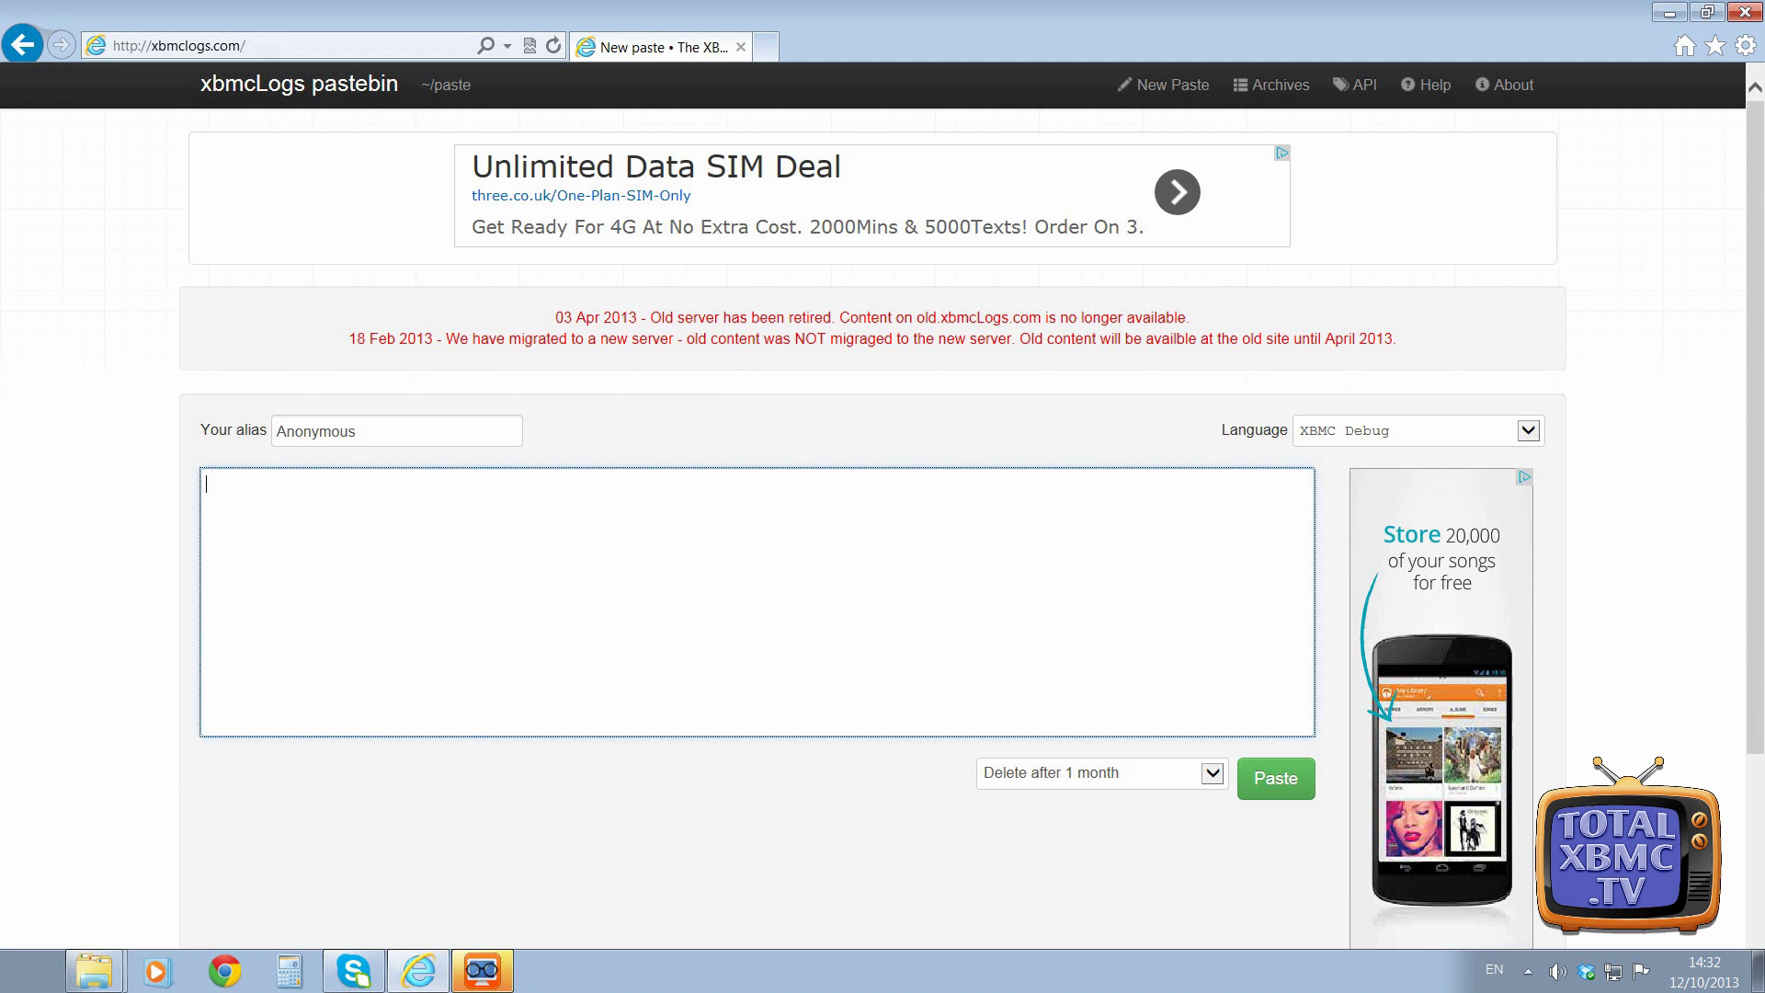
{"action": "right_click", "coordinate": [282, 576]}
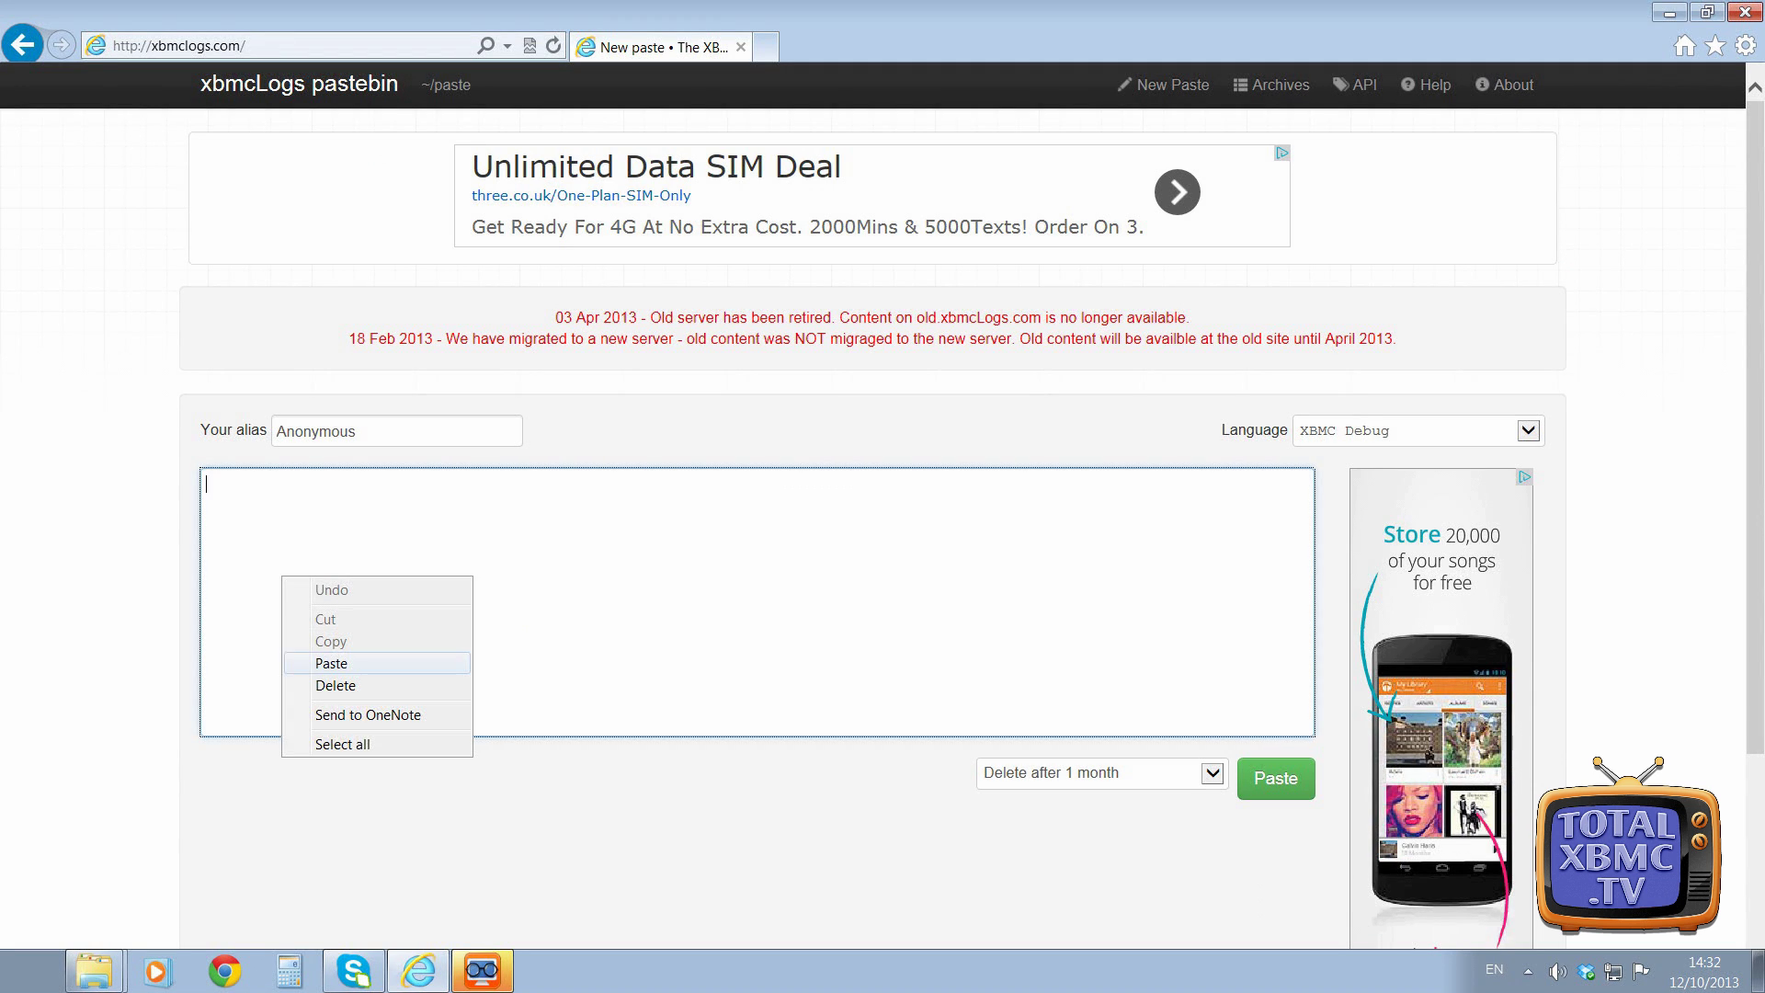
{"action": "left_click", "coordinate": [331, 663]}
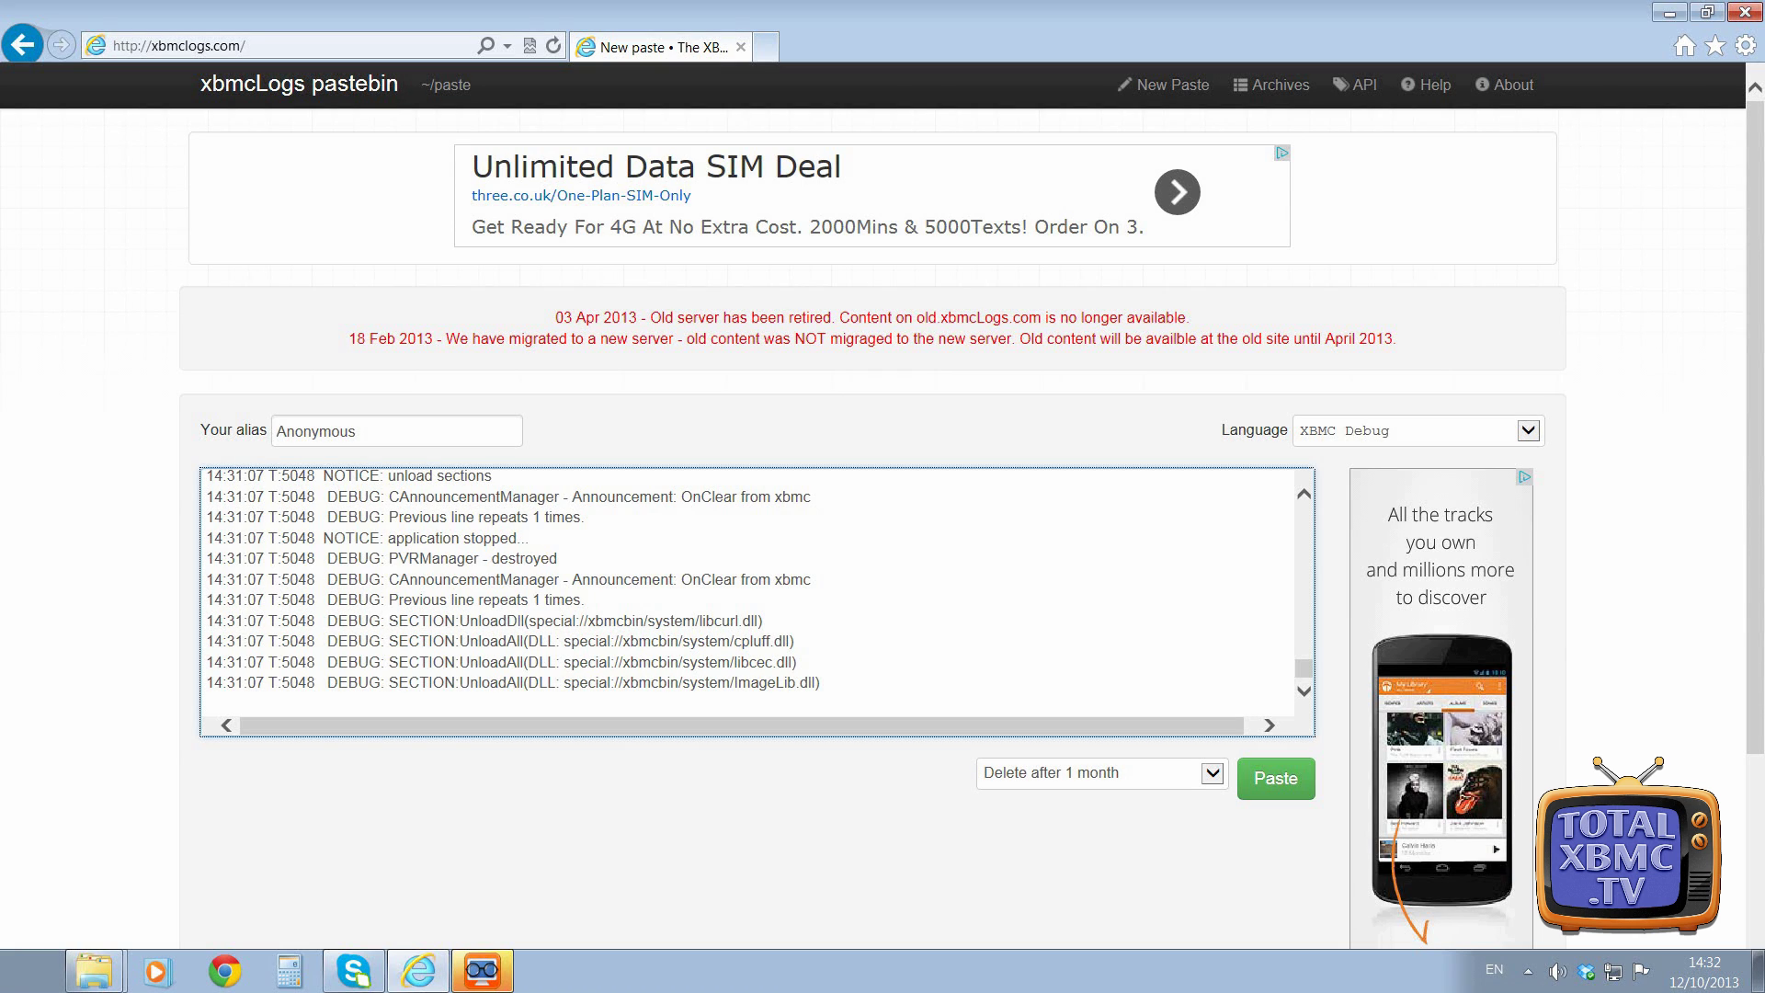
Set the paste to delete after 30 minutes and submit it to the pastebin.
{"action": "left_click", "coordinate": [1102, 774]}
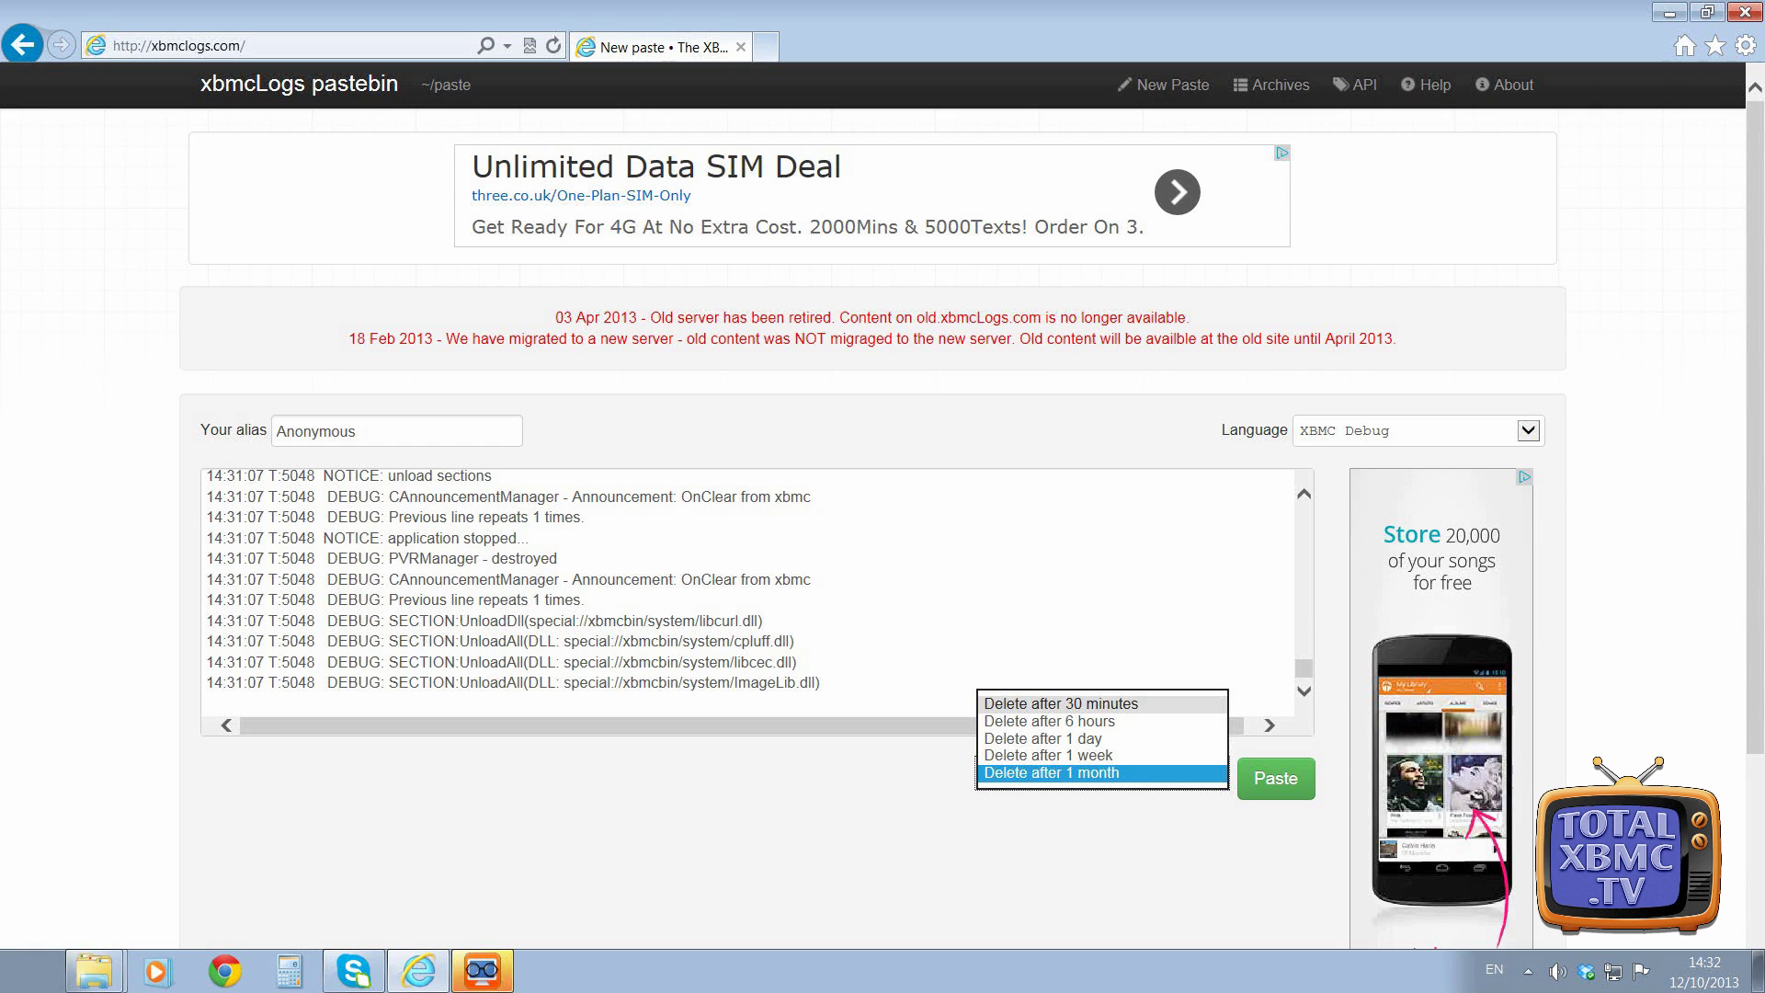
{"action": "left_click", "coordinate": [1061, 703]}
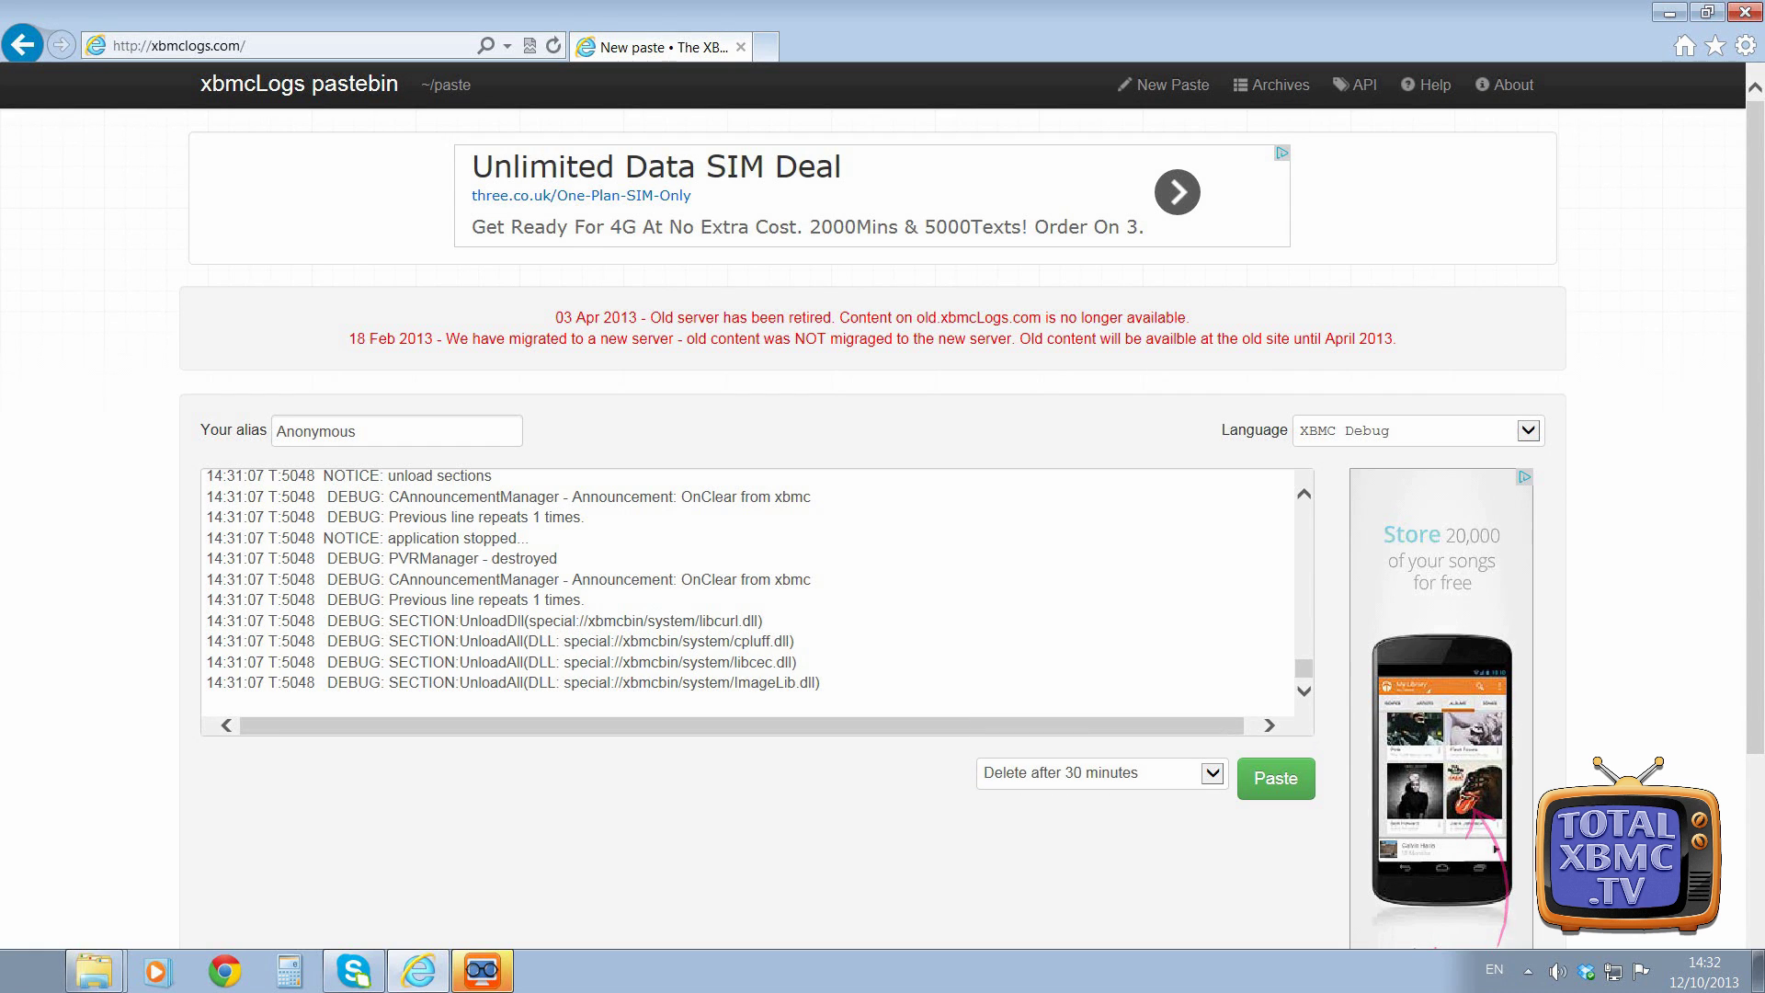
{"action": "left_click", "coordinate": [1276, 778]}
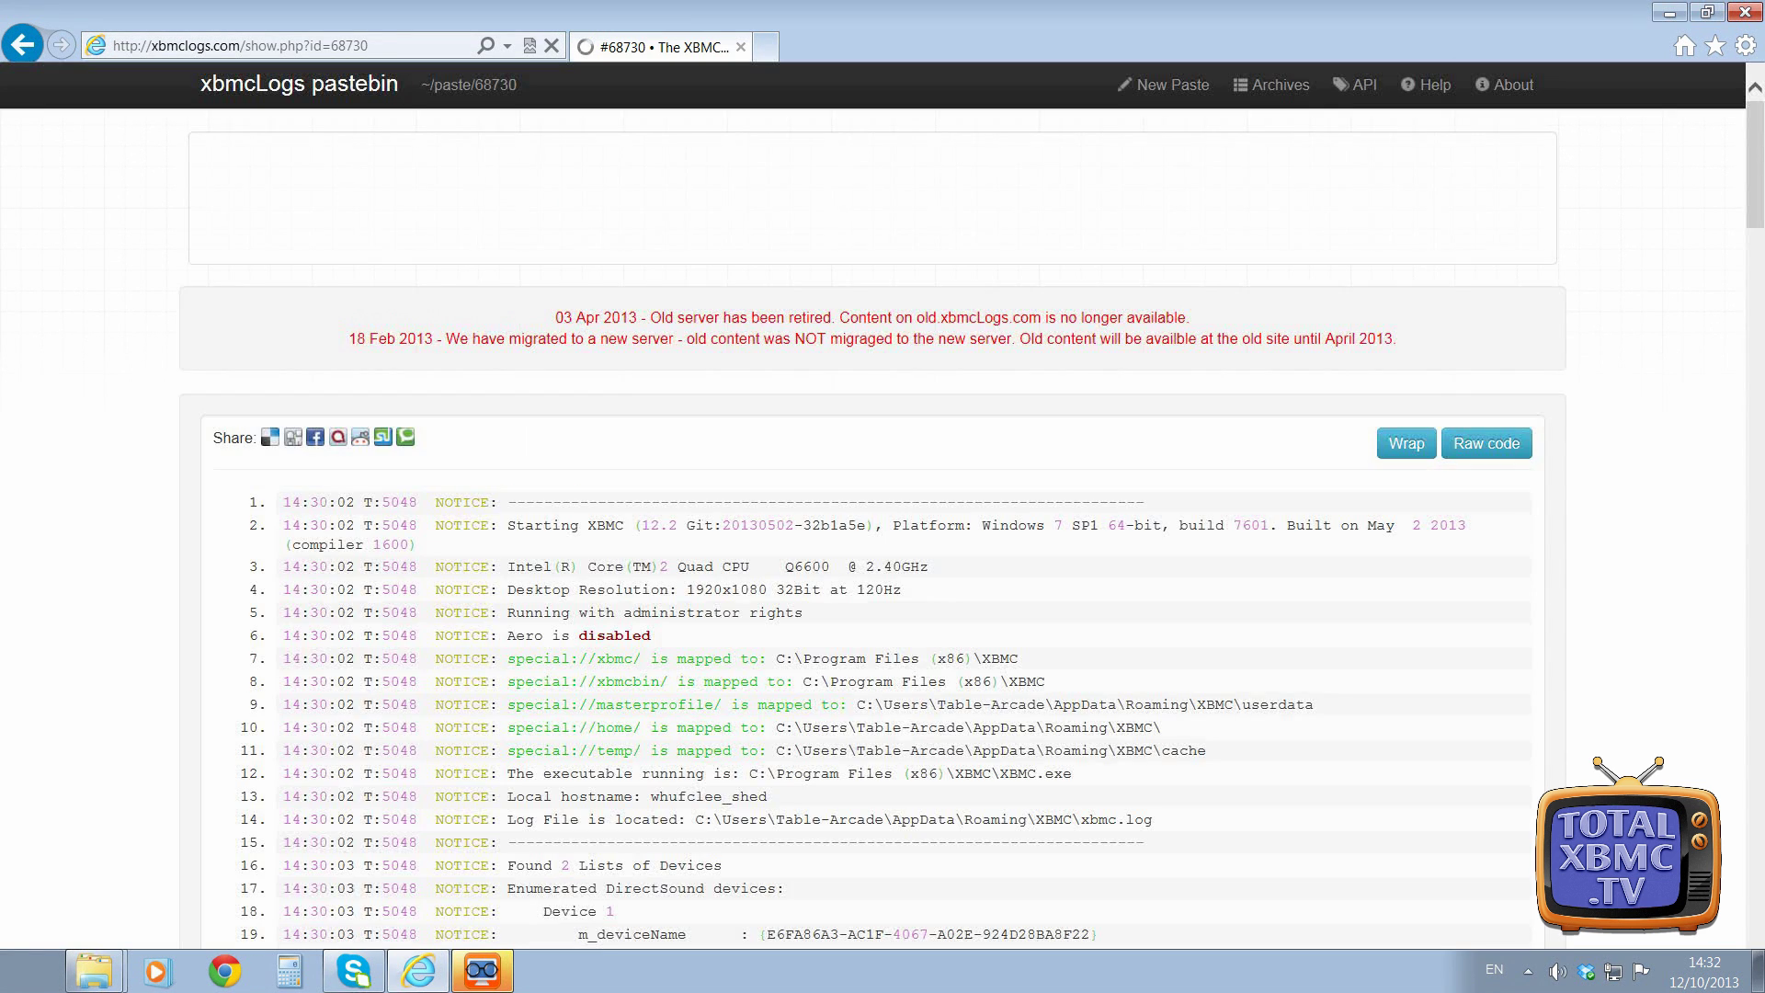
Look through the published log from its startup notices down to the add-on and Python thread entries.
{"action": "scroll", "coordinate": [864, 529], "scroll_direction": "down", "scroll_amount": 10}
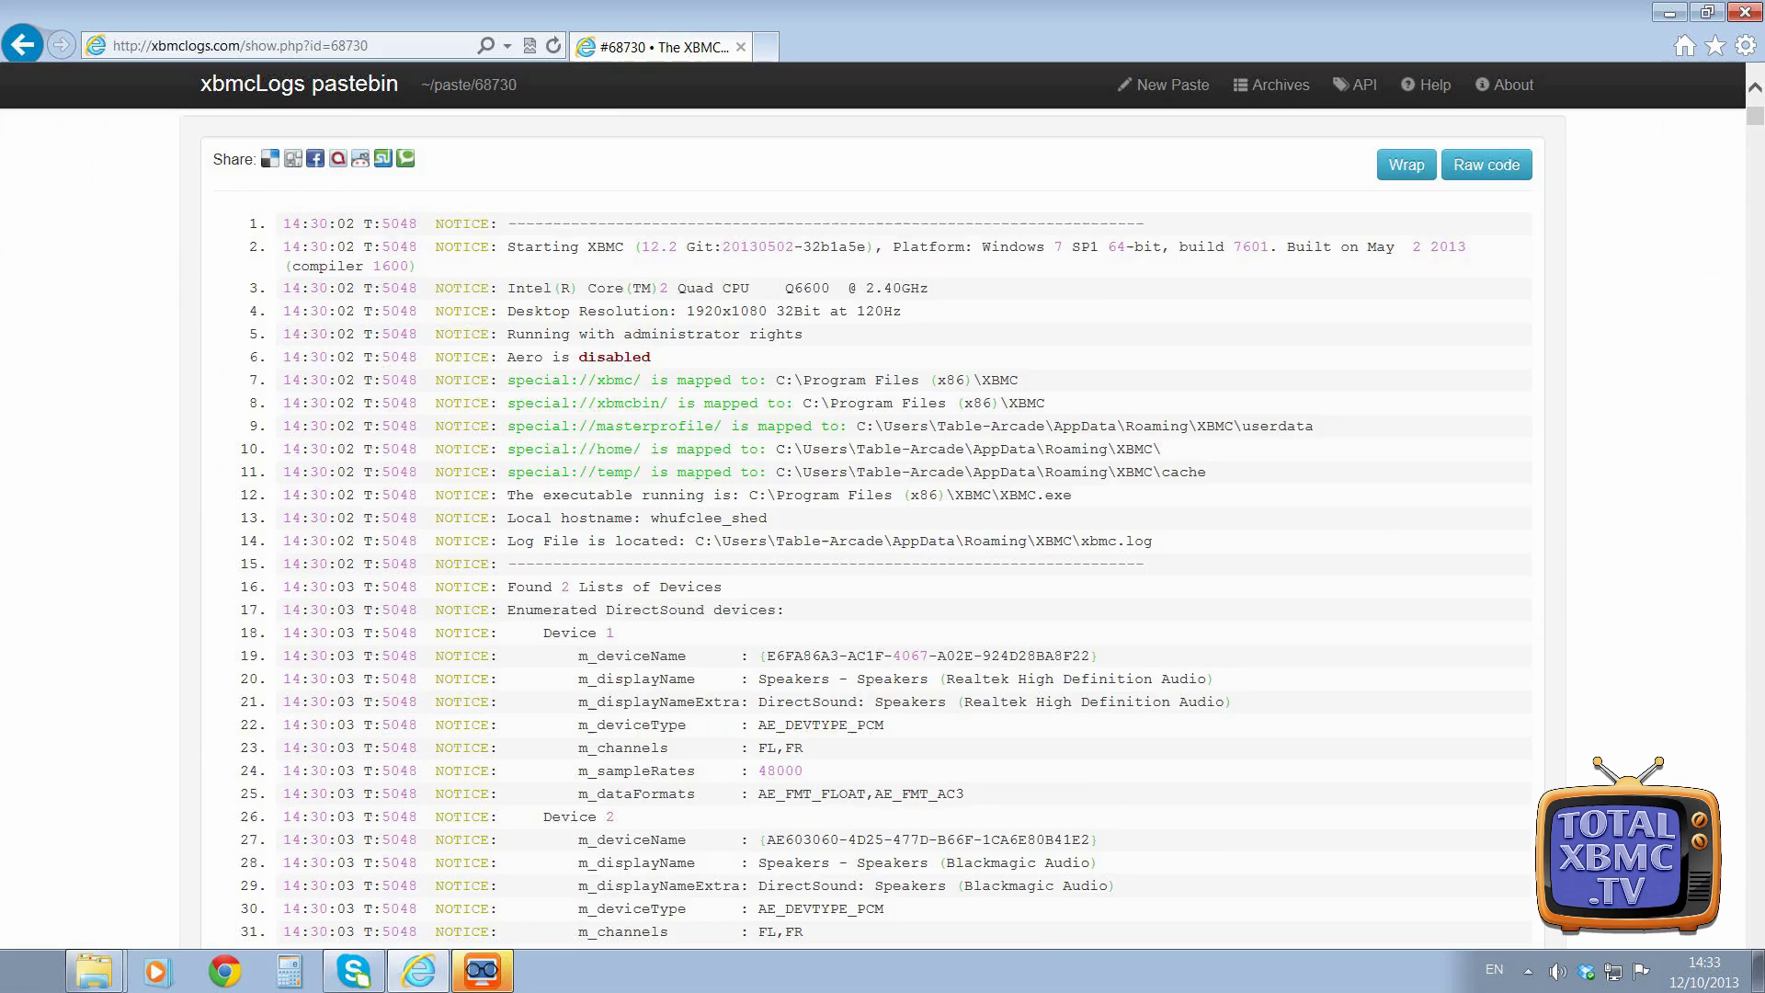
{"action": "scroll", "coordinate": [864, 529], "scroll_direction": "down", "scroll_amount": 2}
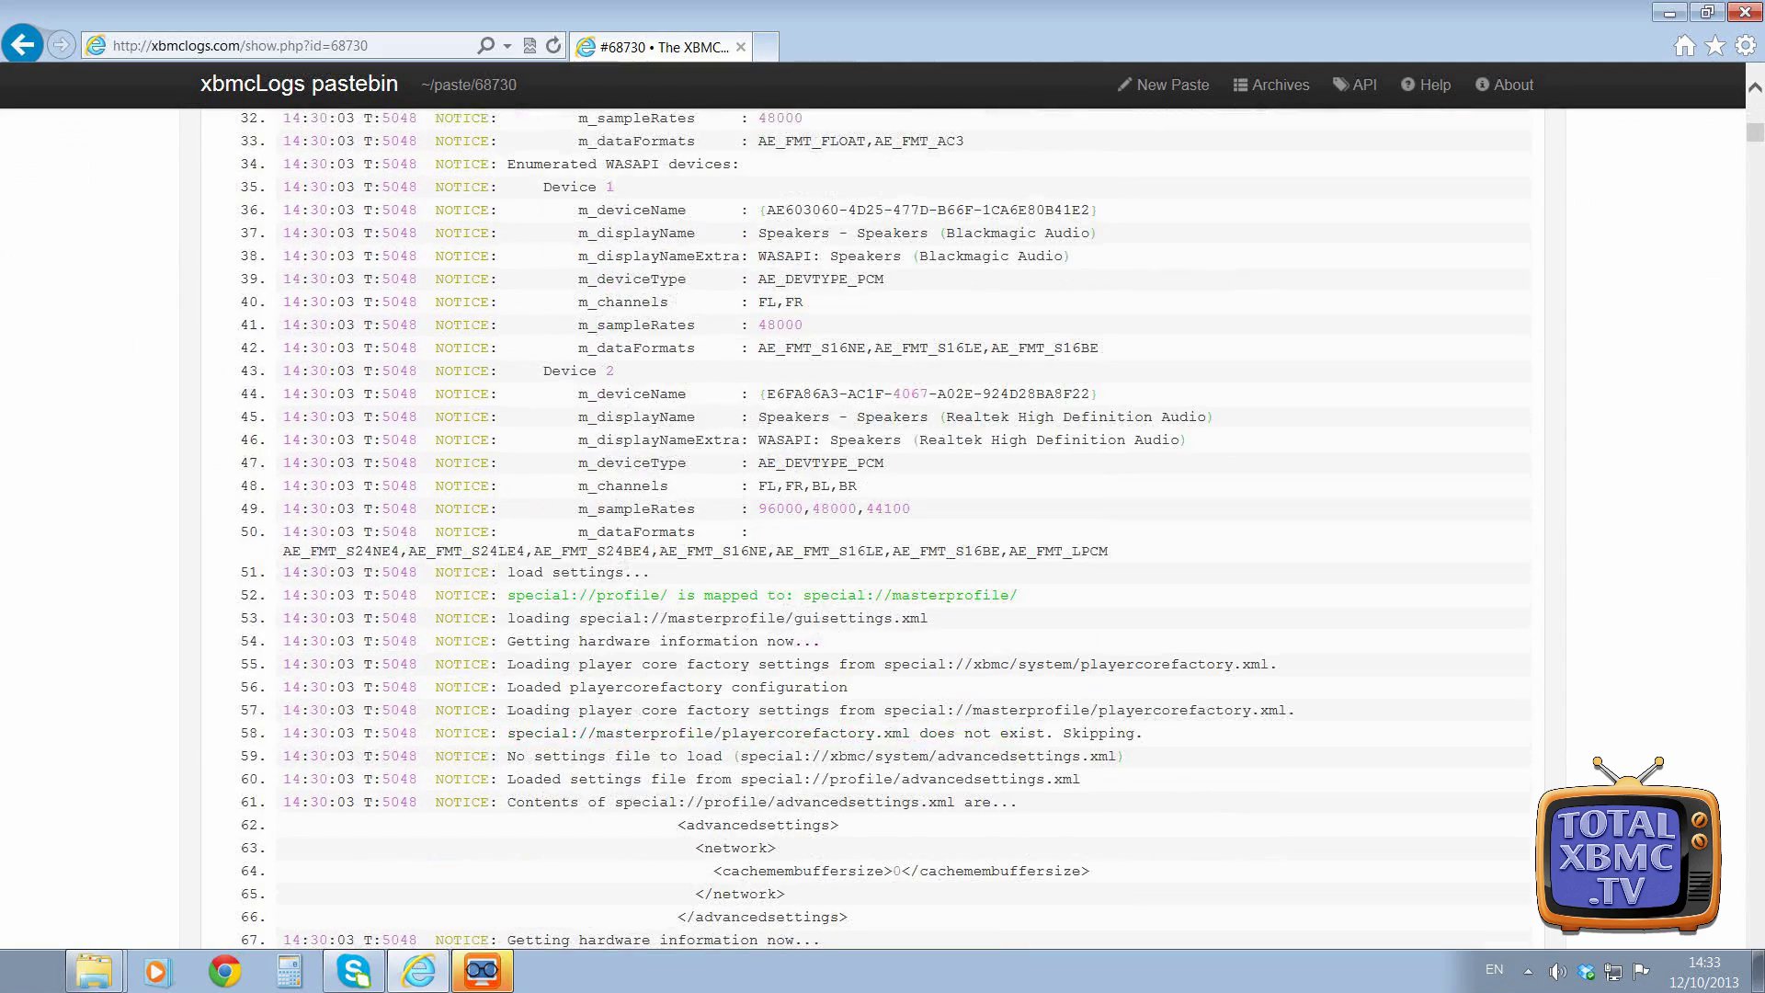
{"action": "key", "text": "Home"}
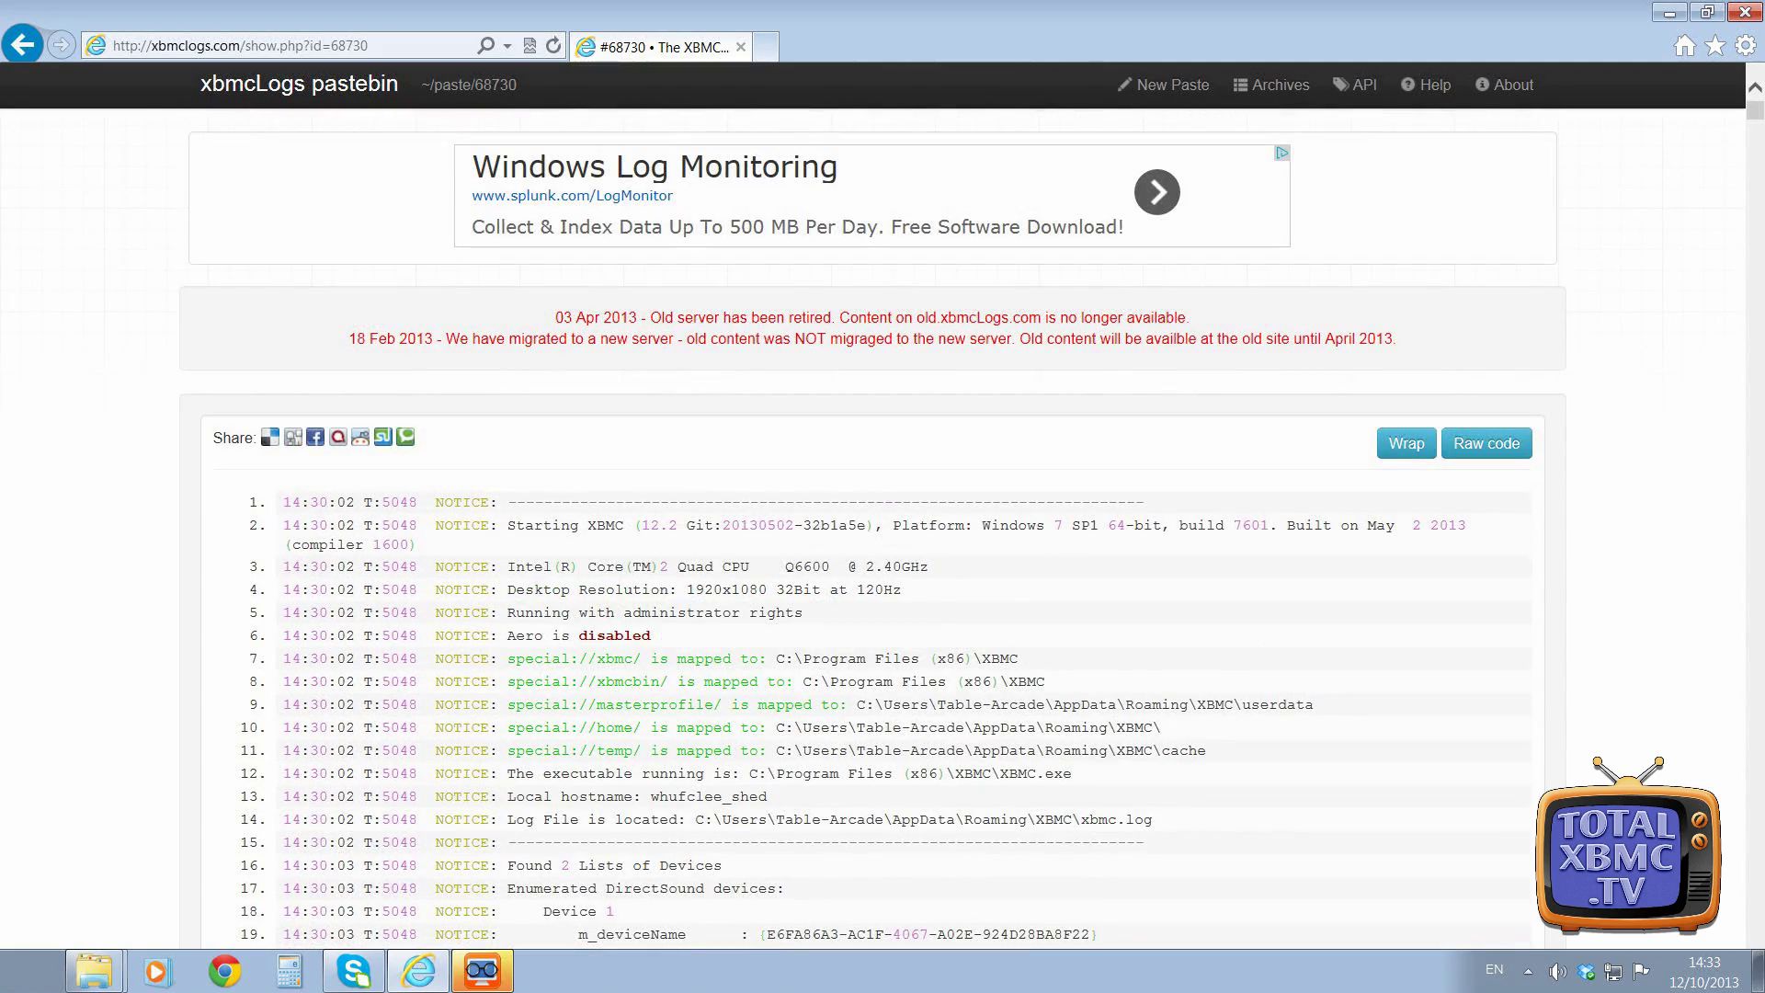
{"action": "scroll", "coordinate": [865, 529], "scroll_direction": "down", "scroll_amount": 20}
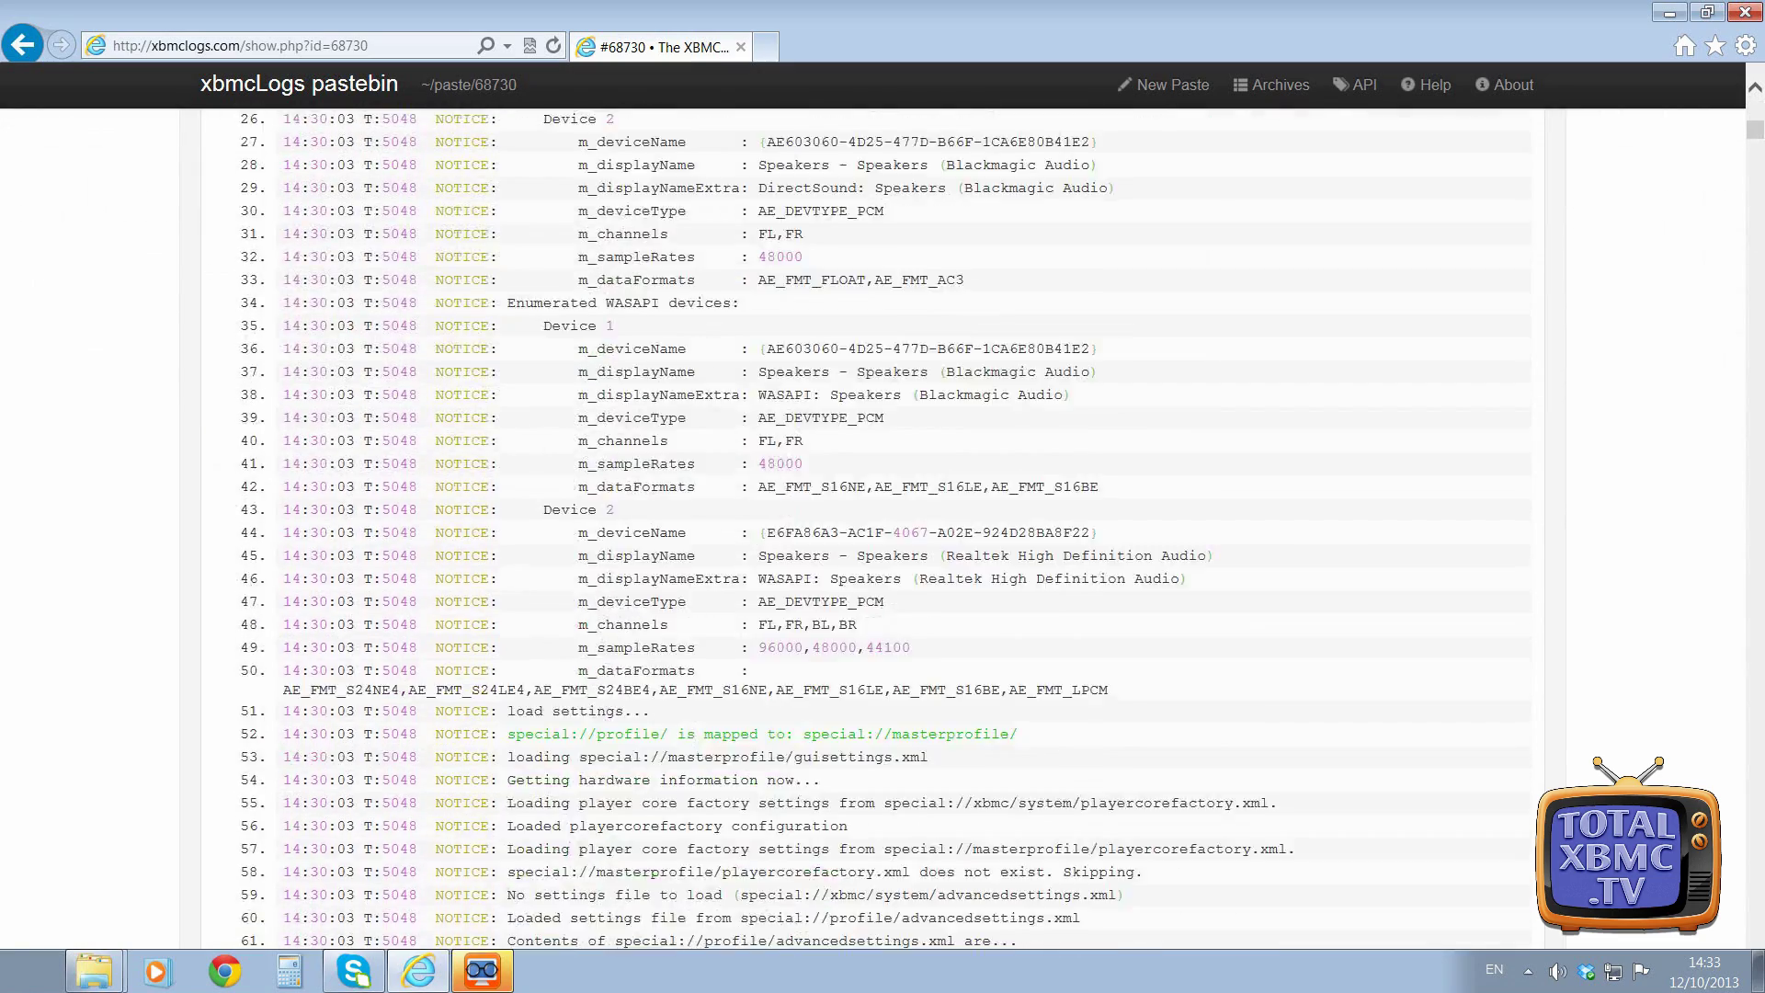
{"action": "scroll", "coordinate": [864, 529], "scroll_direction": "down", "scroll_amount": 20}
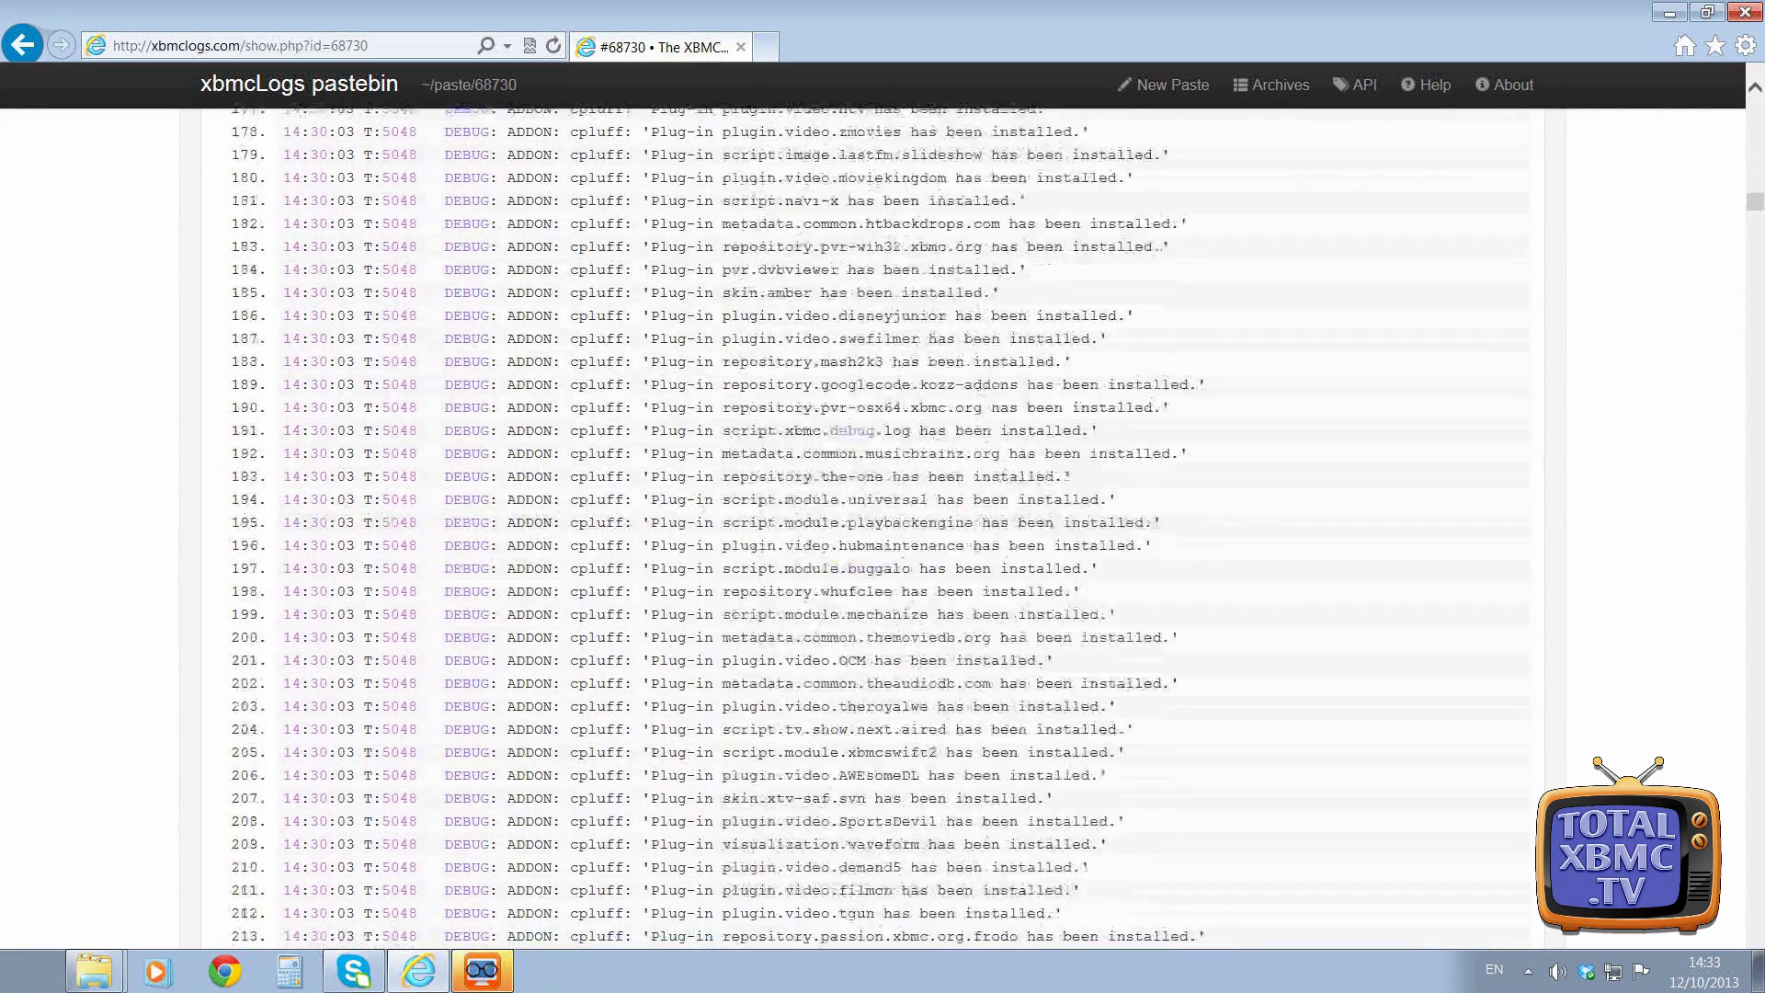
{"action": "scroll", "coordinate": [864, 528], "scroll_direction": "down", "scroll_amount": 20}
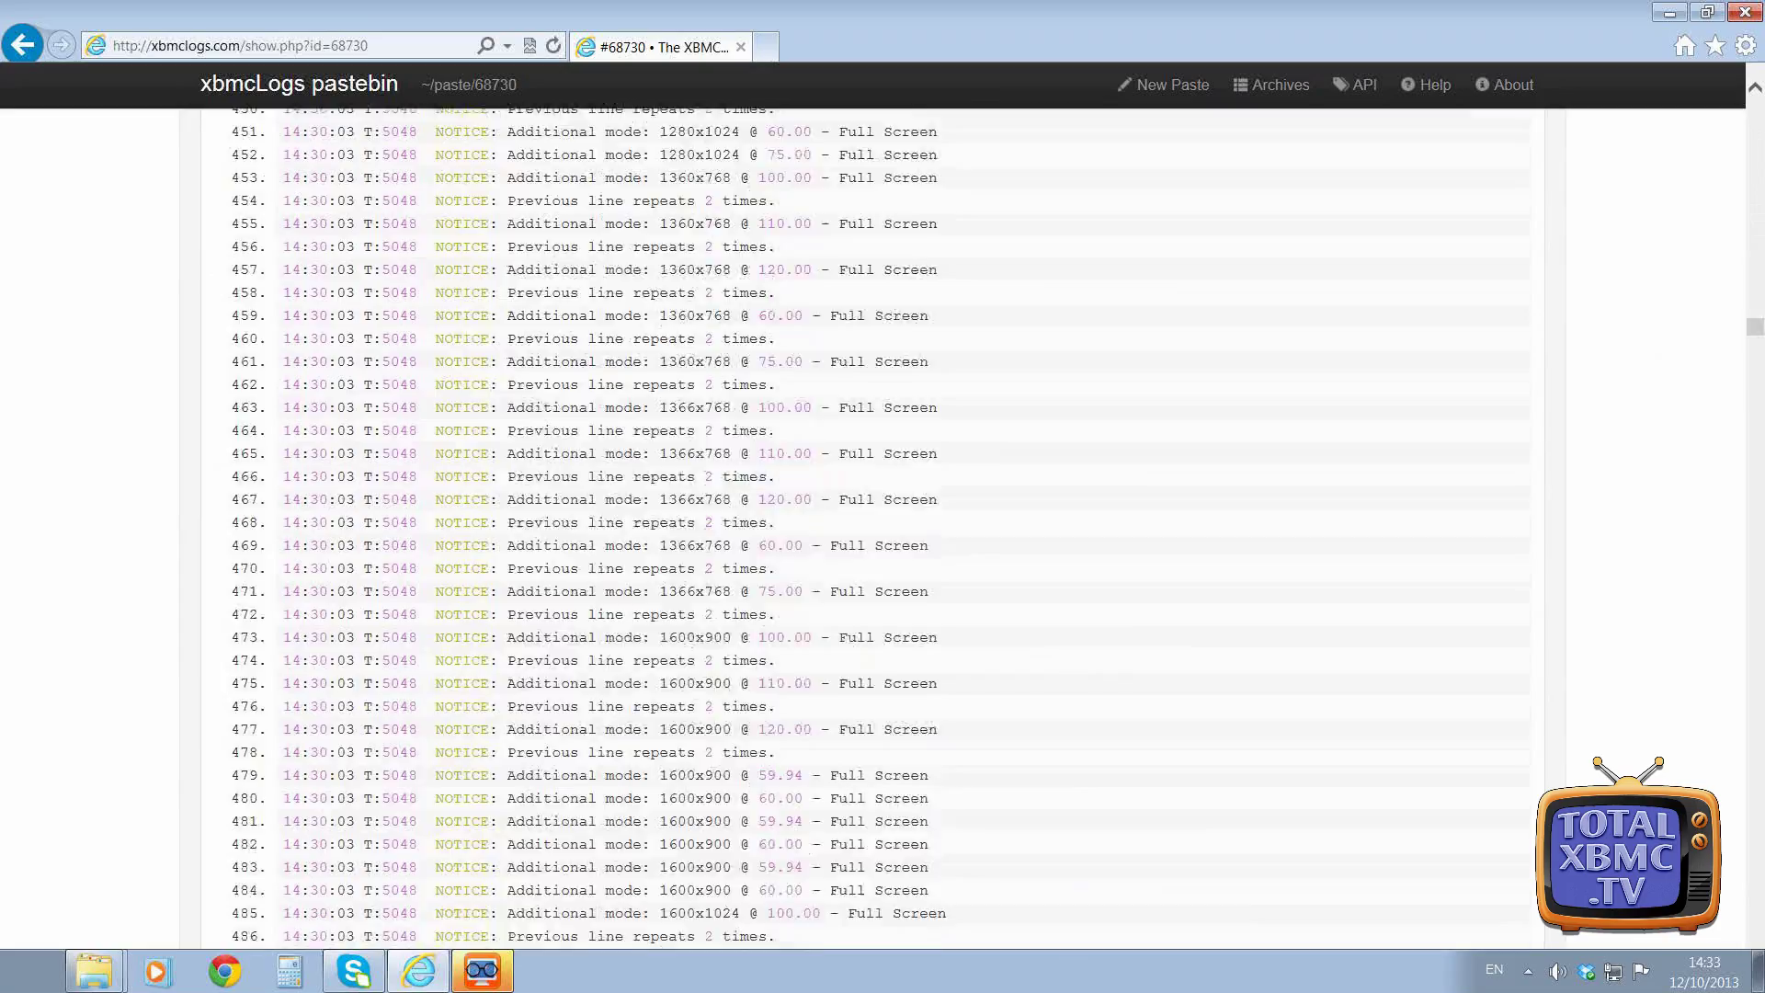
{"action": "scroll", "coordinate": [864, 528], "scroll_direction": "down", "scroll_amount": 20}
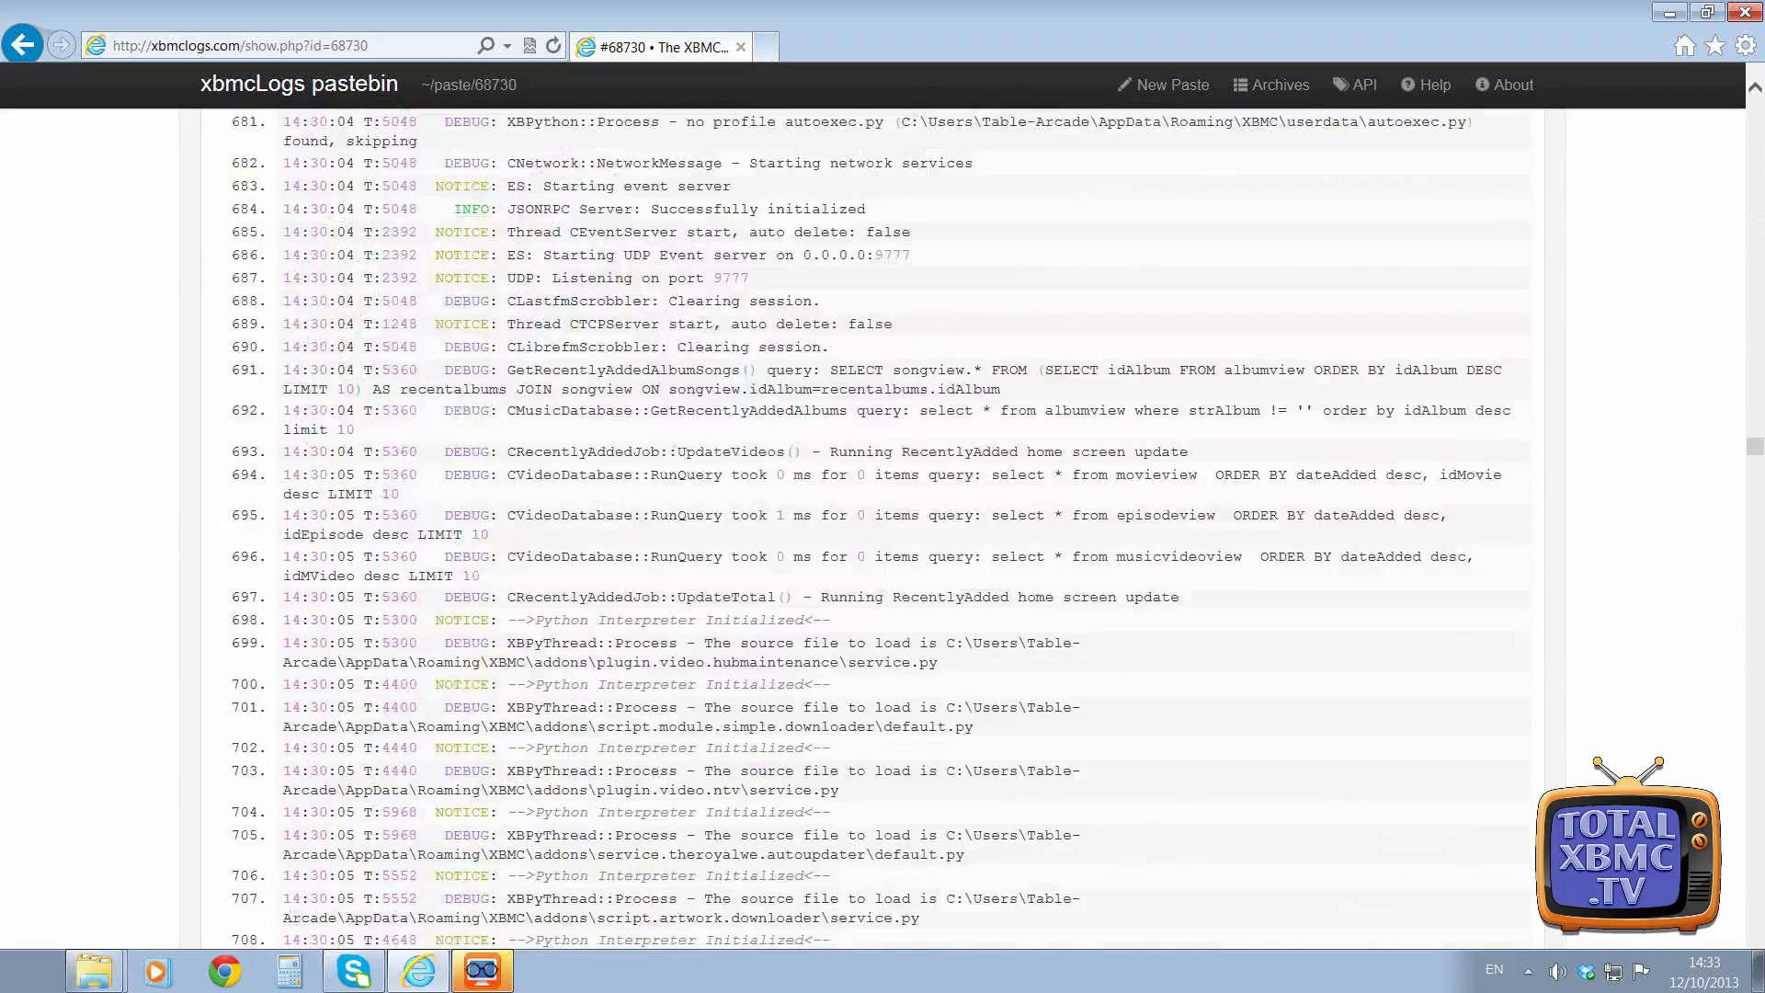
{"action": "scroll", "coordinate": [865, 529], "scroll_direction": "down", "scroll_amount": 20}
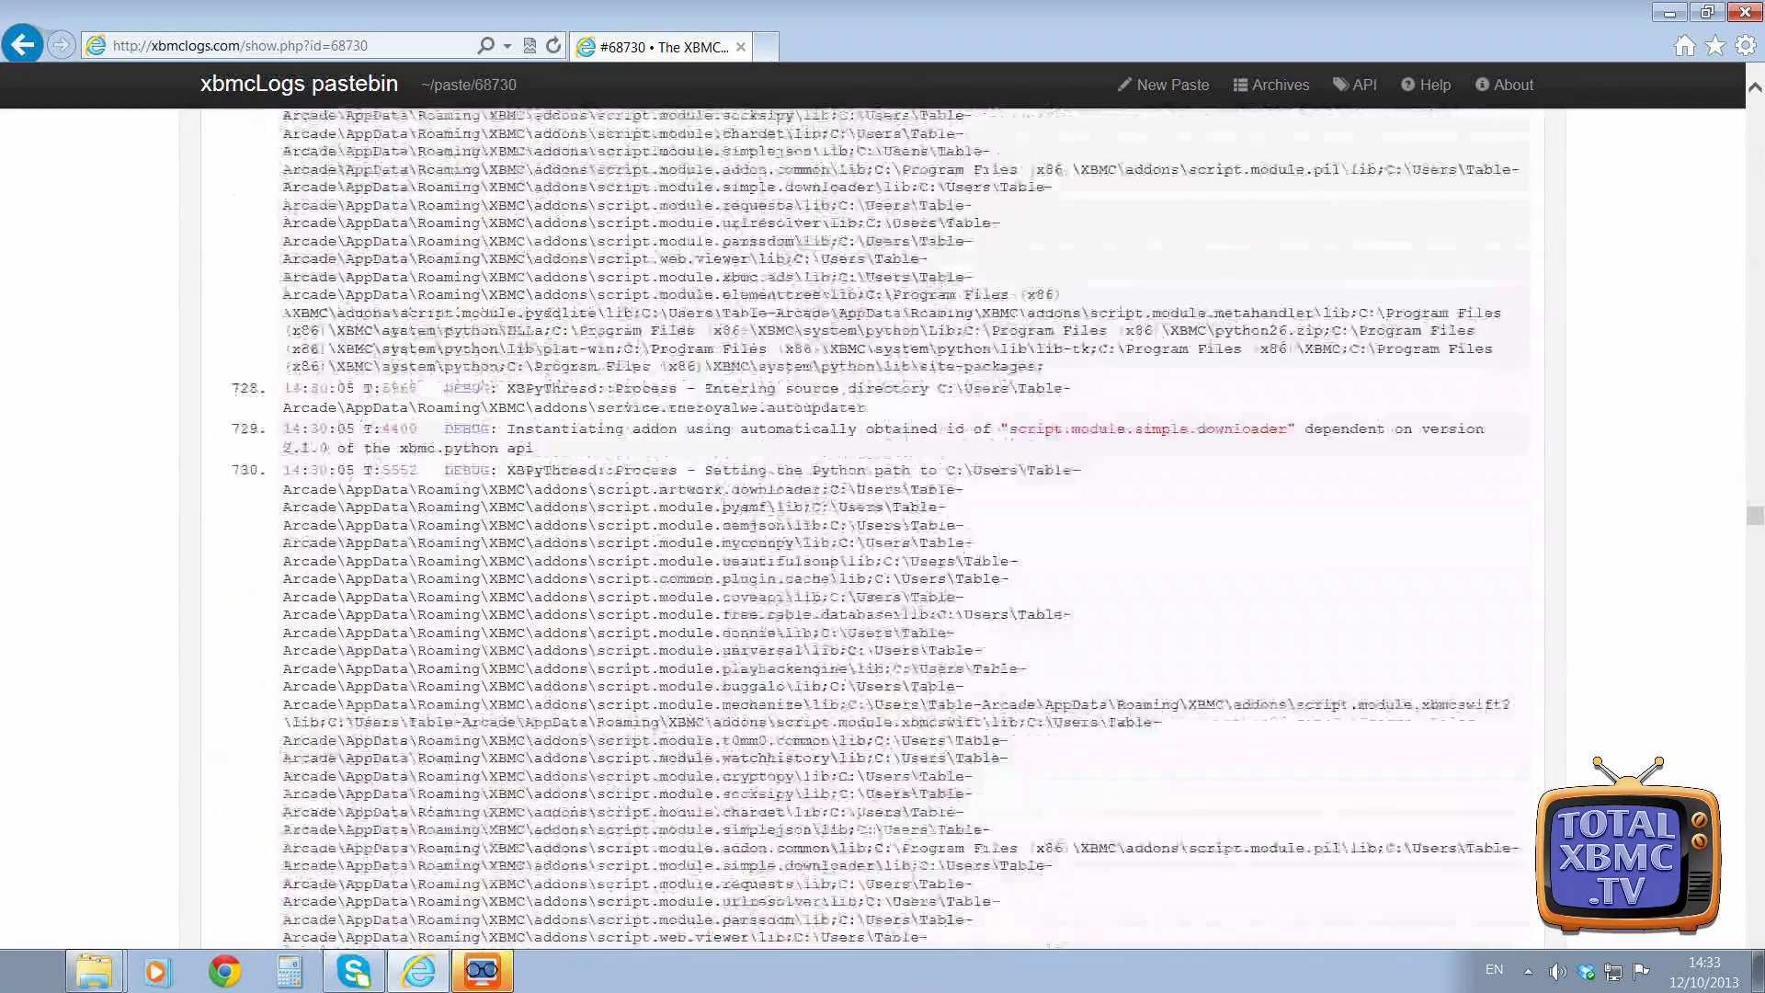
{"action": "scroll", "coordinate": [864, 528], "scroll_direction": "down", "scroll_amount": 20}
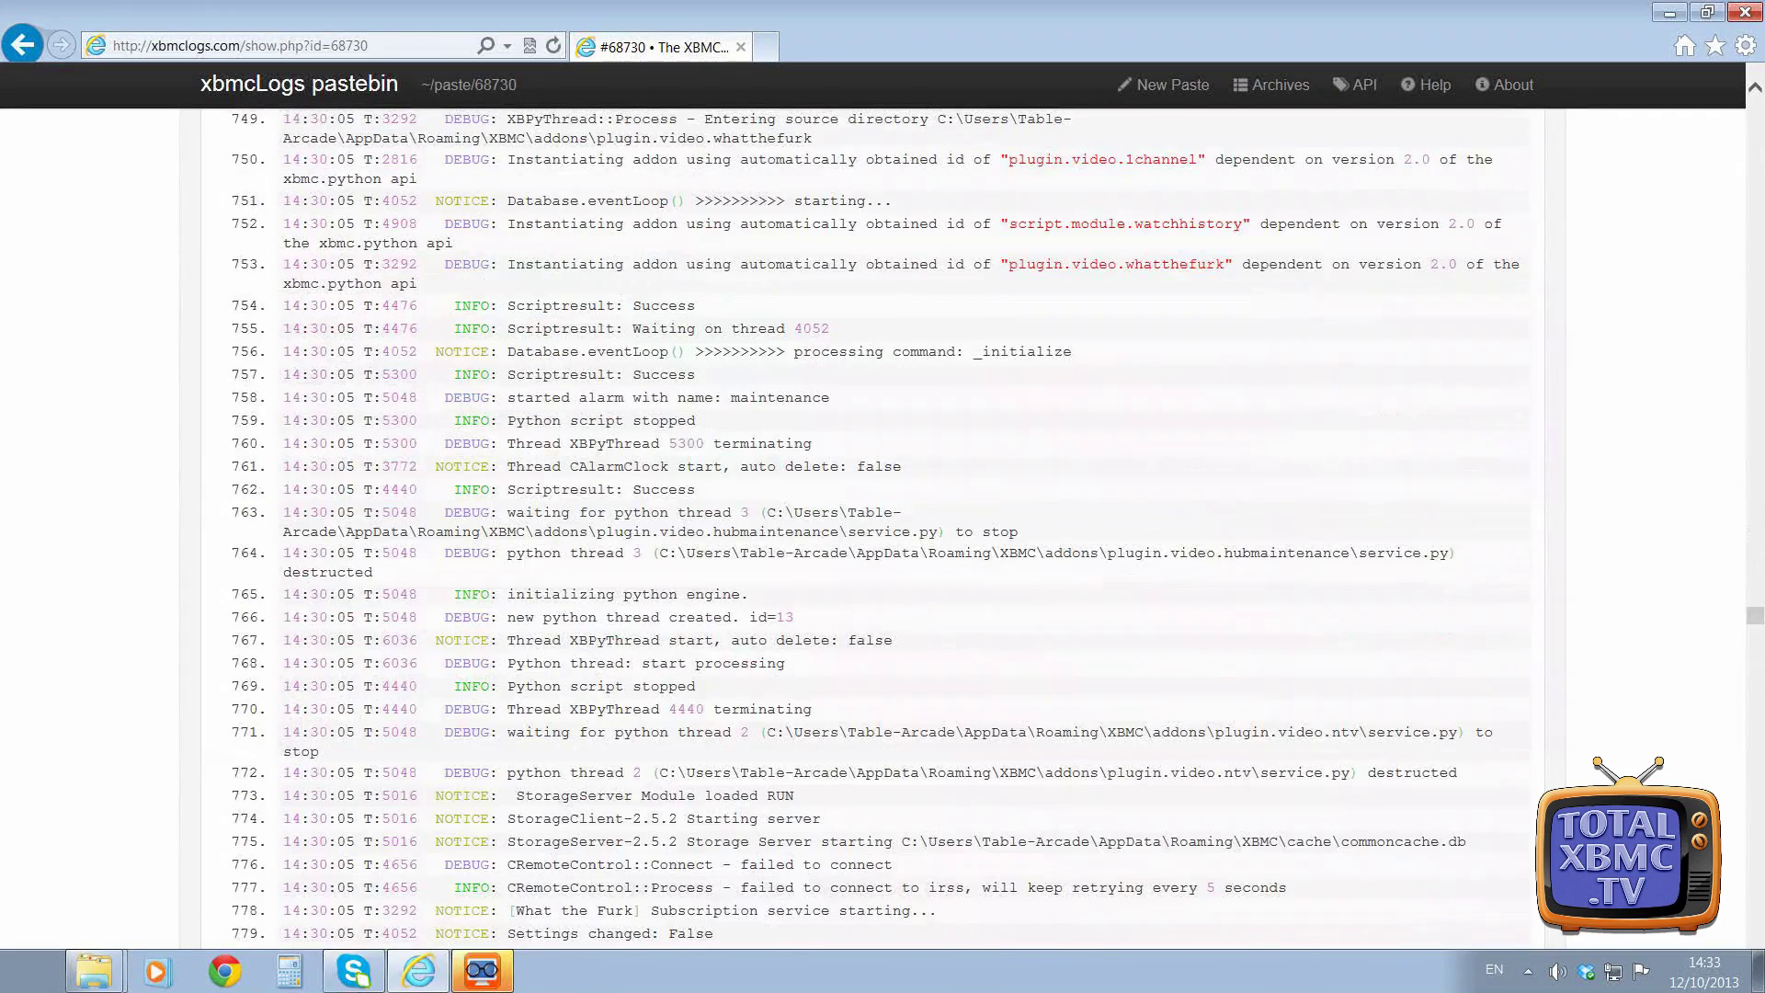
Search the published log for "error" and step through the matches to the 4oD add-on's traceback.
{"action": "key", "text": "ctrl+f"}
{"action": "type", "text": "error"}
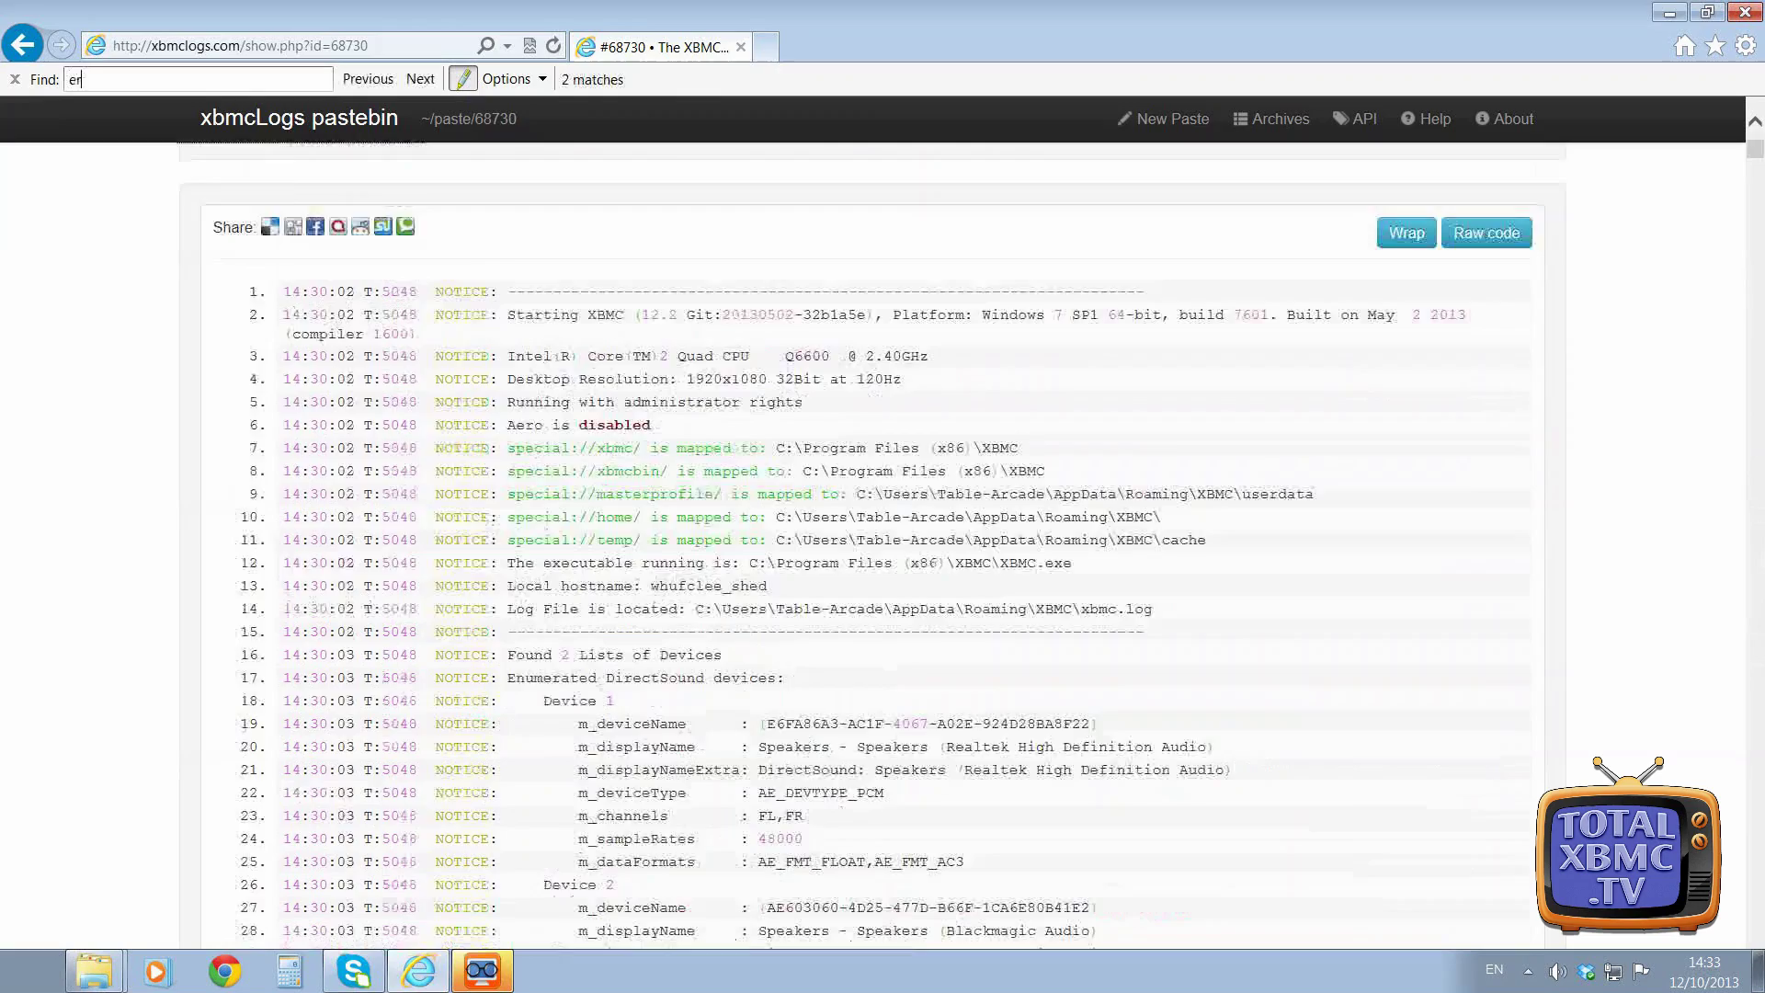
{"action": "key", "text": "Return"}
{"action": "key", "text": "Return"}
{"action": "key", "text": "Return"}
{"action": "key", "text": "Return"}
{"action": "key", "text": "Return"}
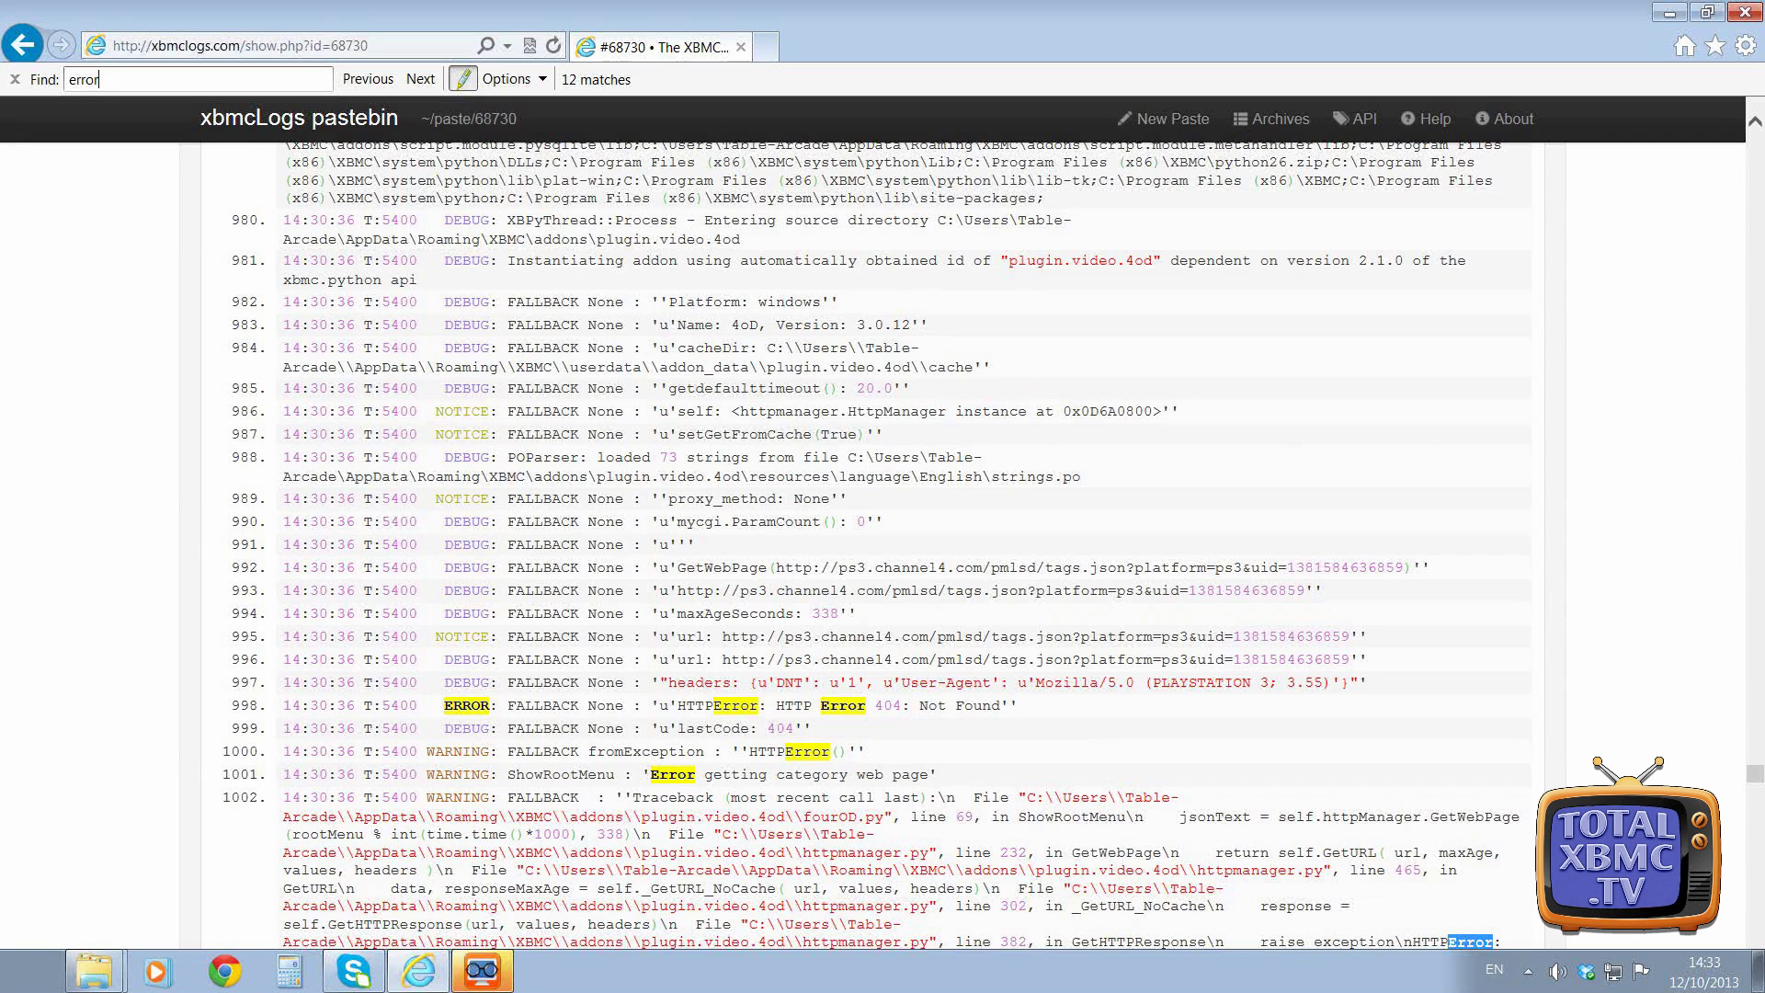
Copy the published paste's web address from the browser.
{"action": "key", "text": "alt+d"}
{"action": "key", "text": "shift+F10"}
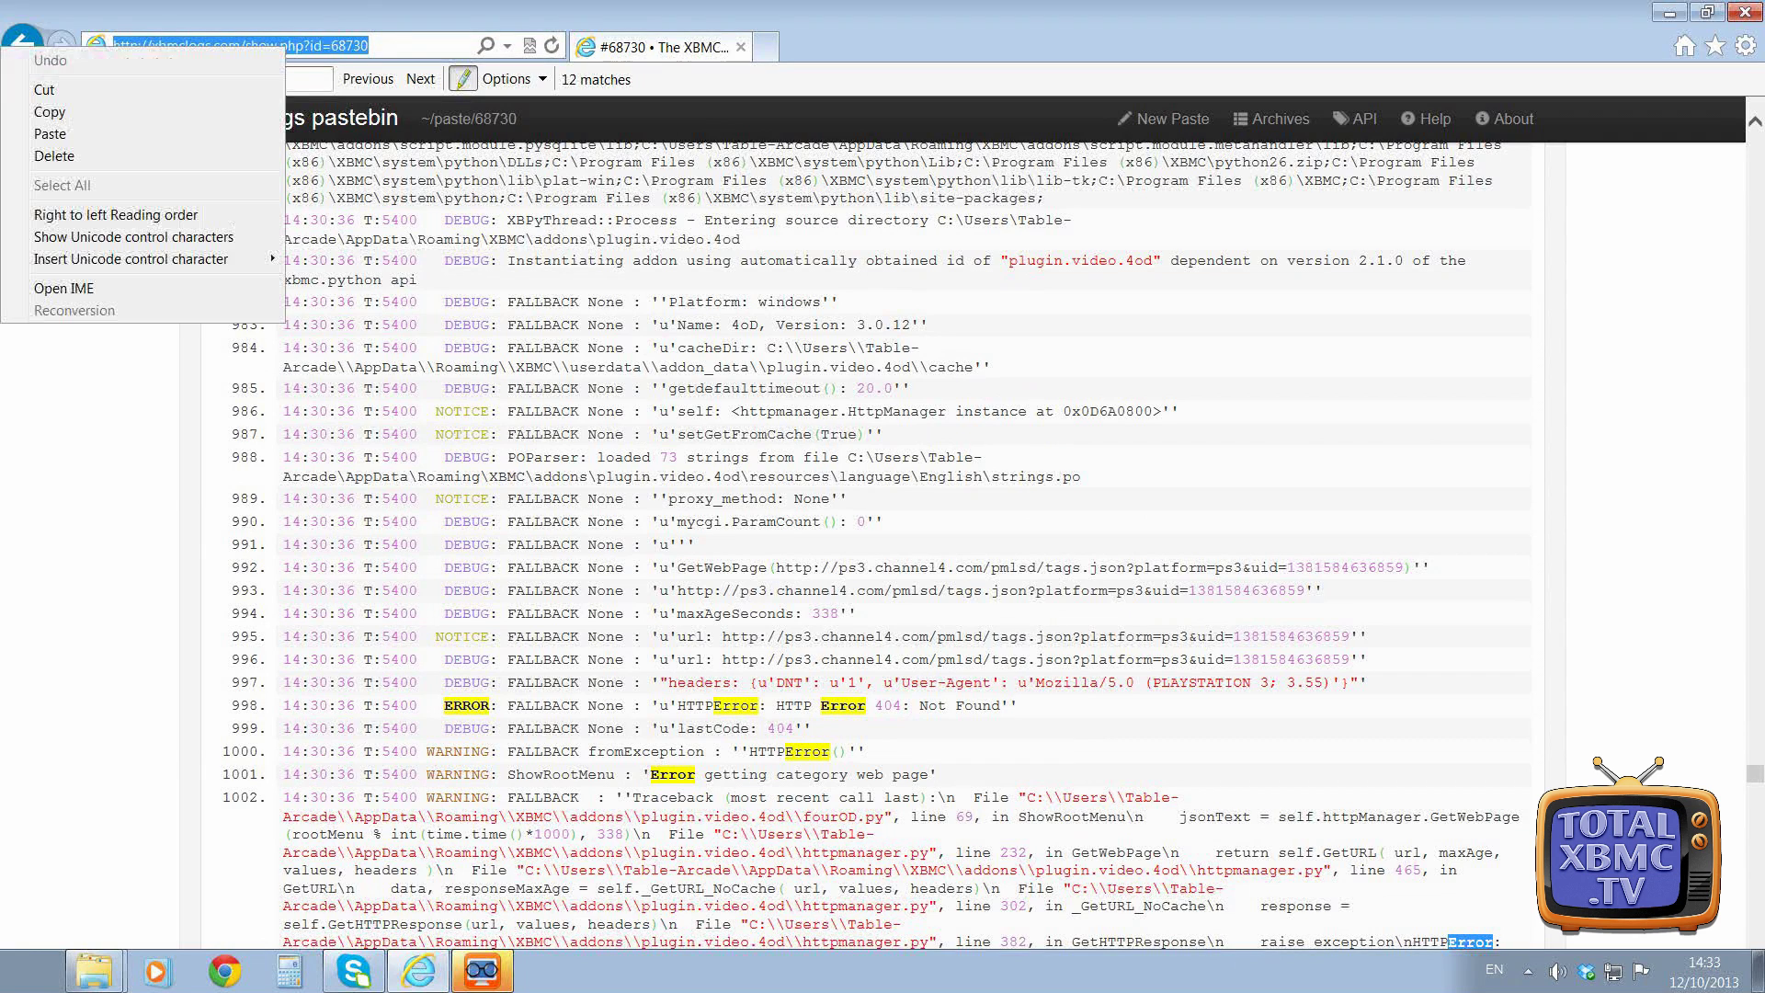
{"action": "key", "text": "Down"}
{"action": "key", "text": "Down"}
{"action": "key", "text": "Return"}
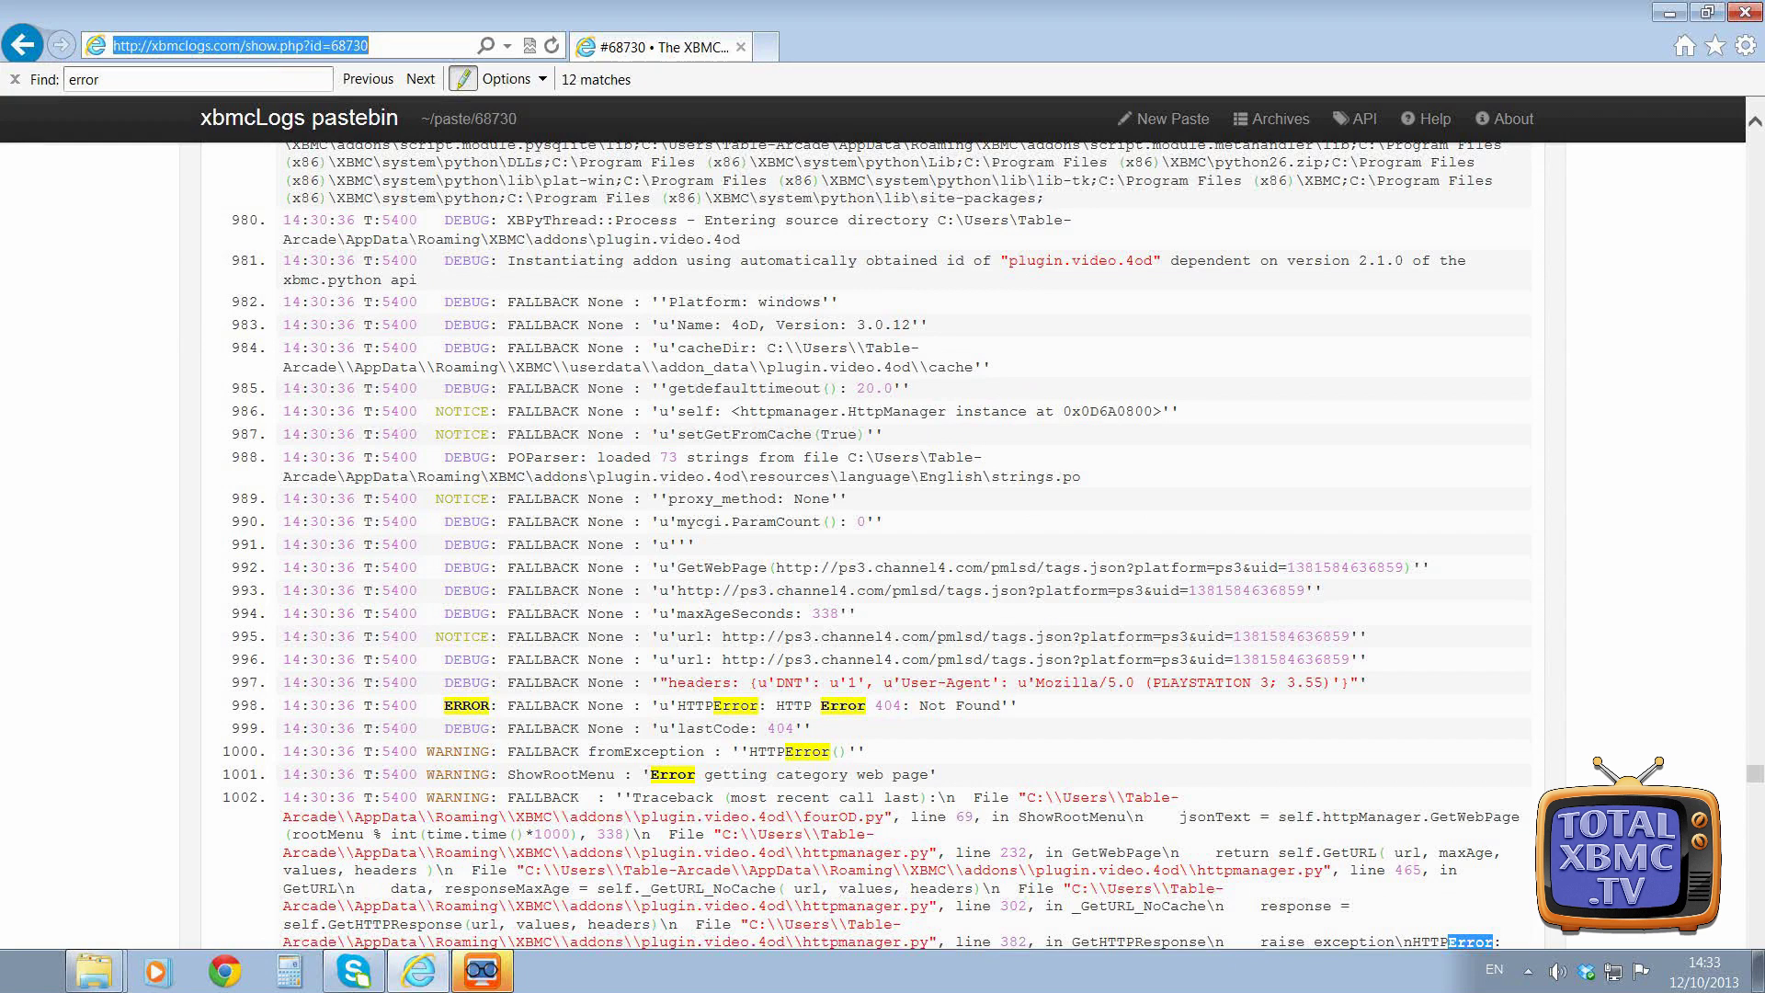